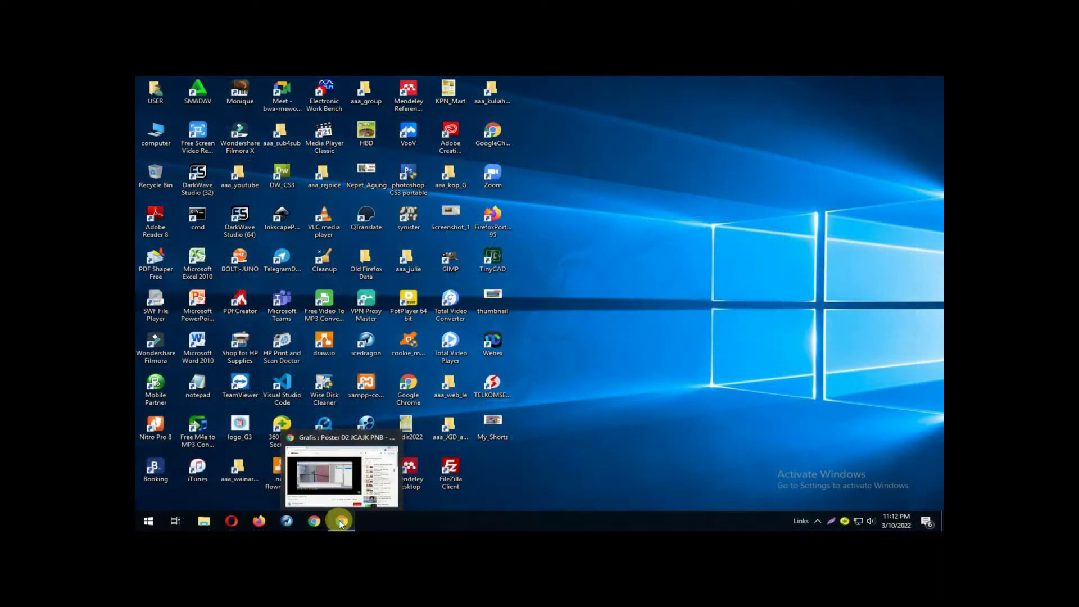
Open elearning.pnb.ac.id in a new browser tab and log in to the lecturer account.
left_click(341, 521)
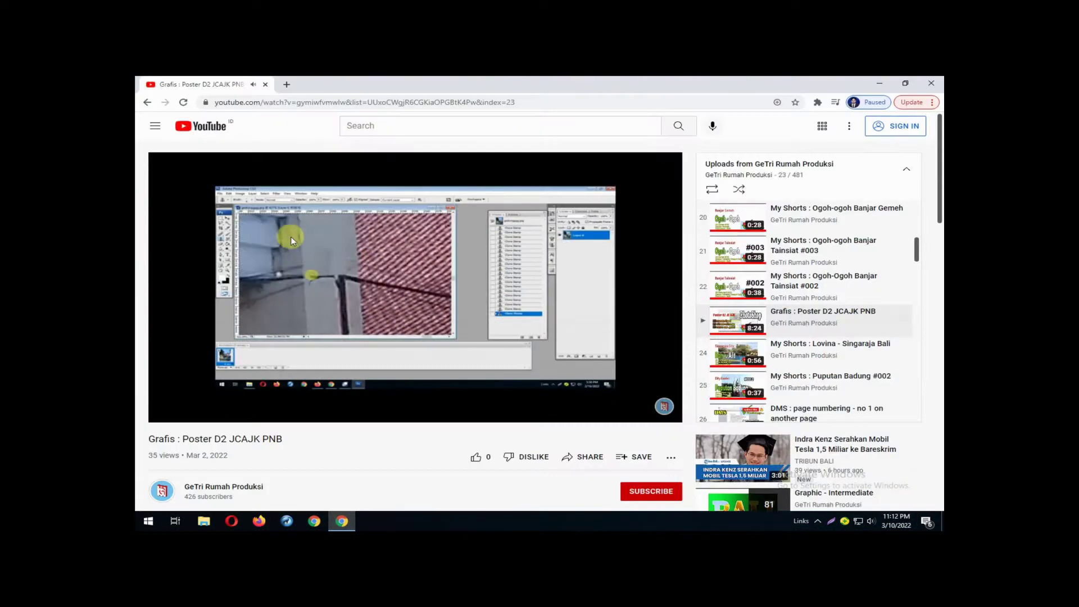
key("ctrl+t")
type("ele")
key("Return")
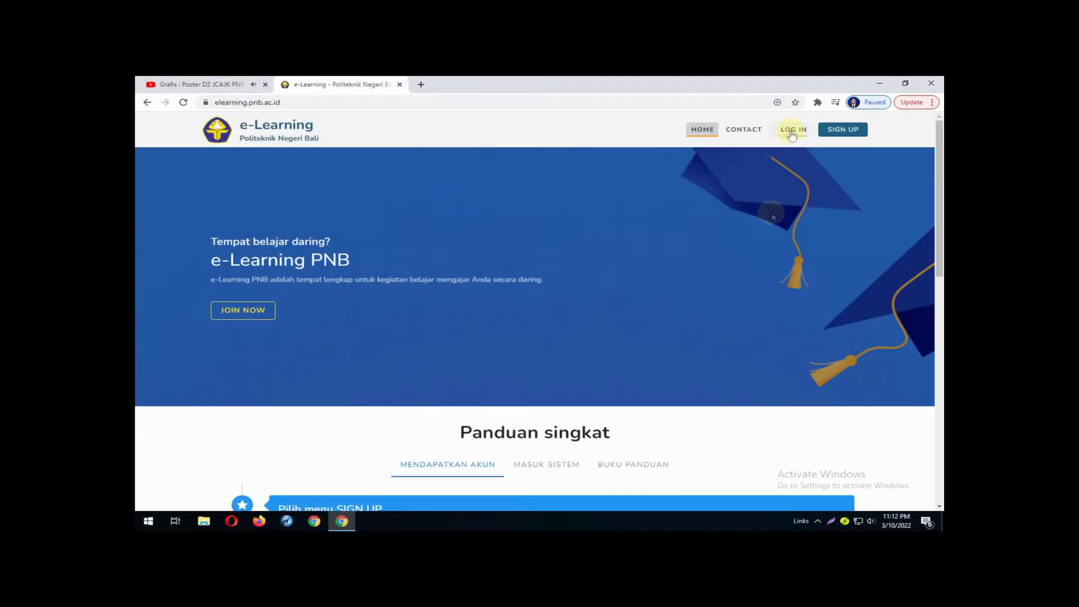
left_click(791, 130)
left_click(525, 393)
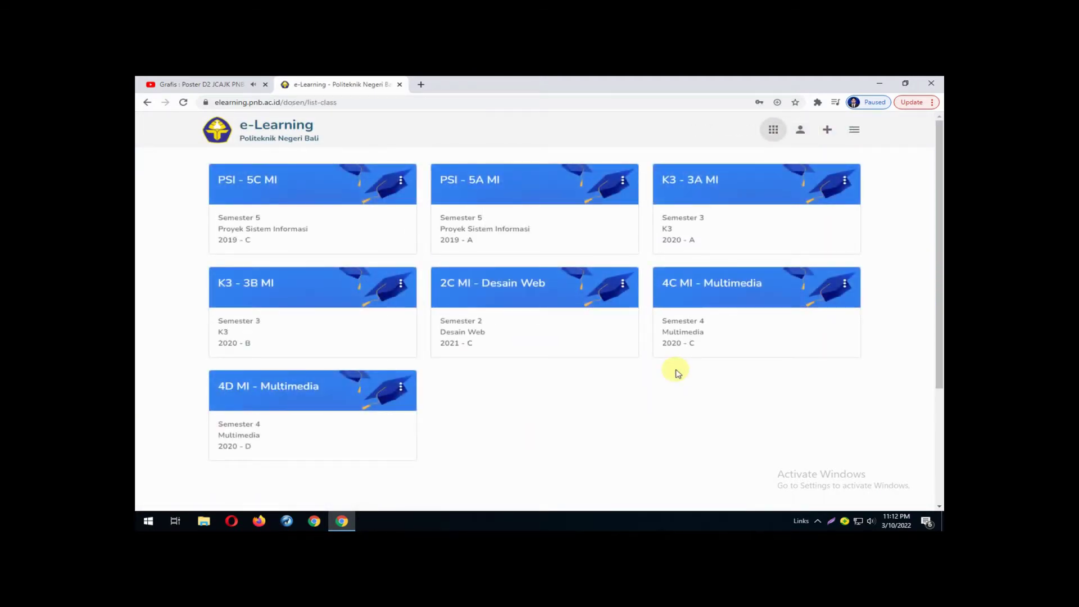
Start choosing a new picture for the user profile and browse to the berkas2 folder on data_komputer (D:).
left_click(799, 131)
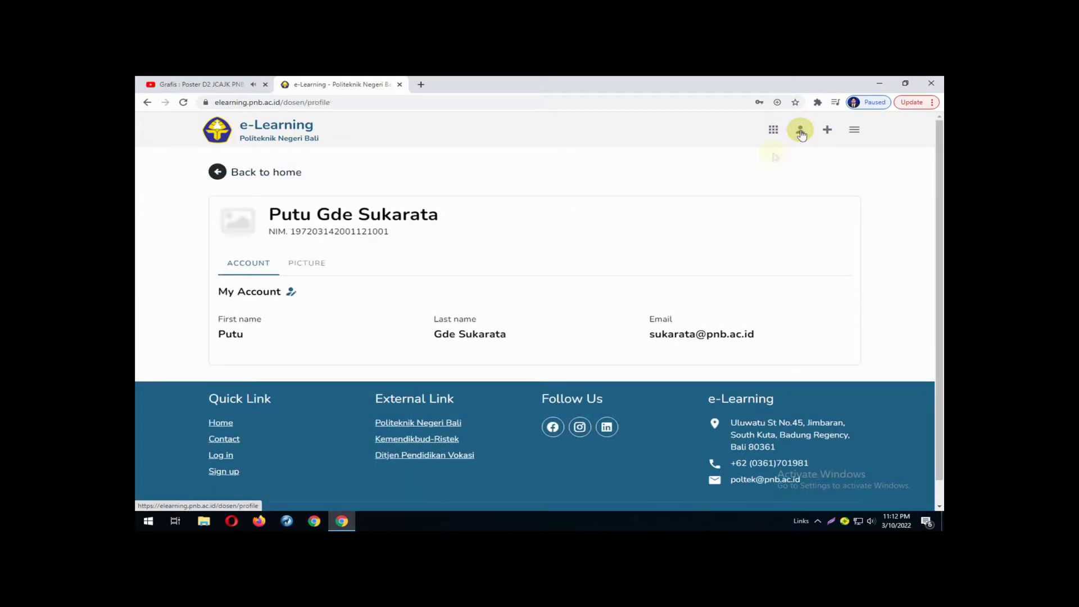
left_click(312, 264)
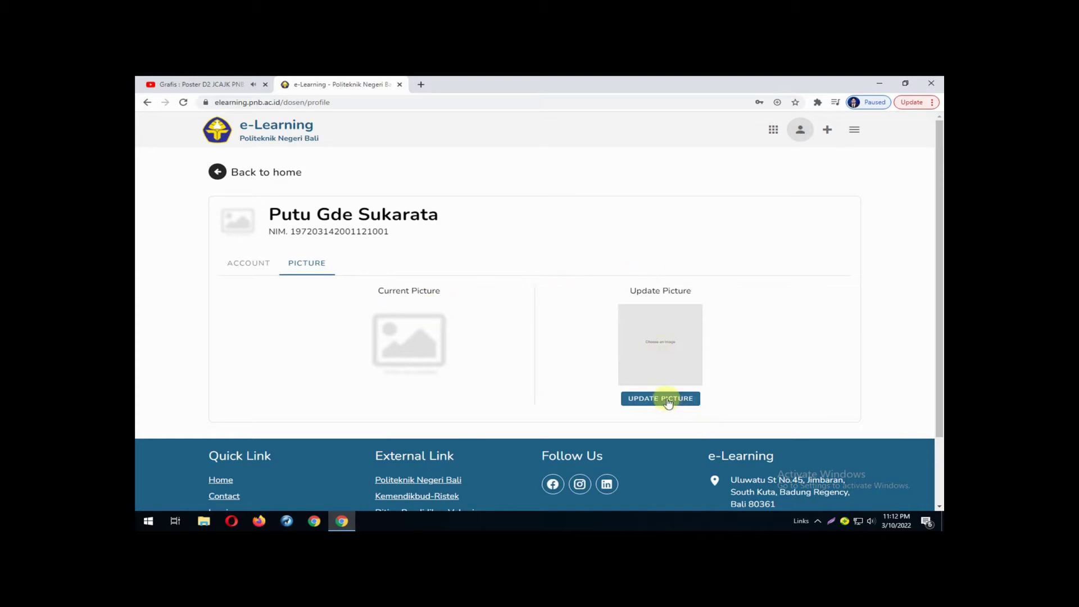
left_click(658, 349)
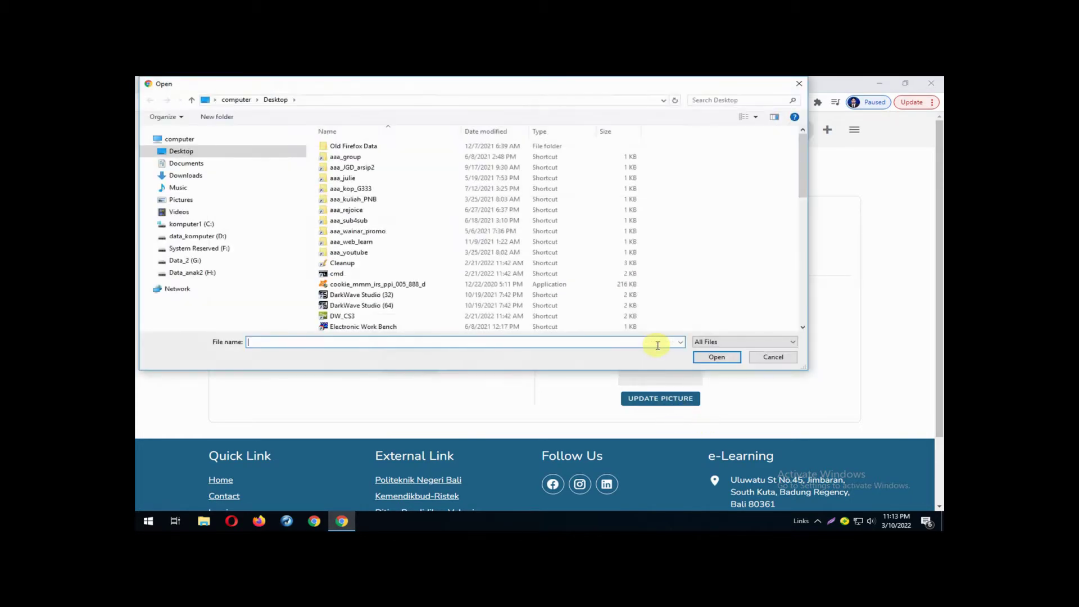
left_click(236, 236)
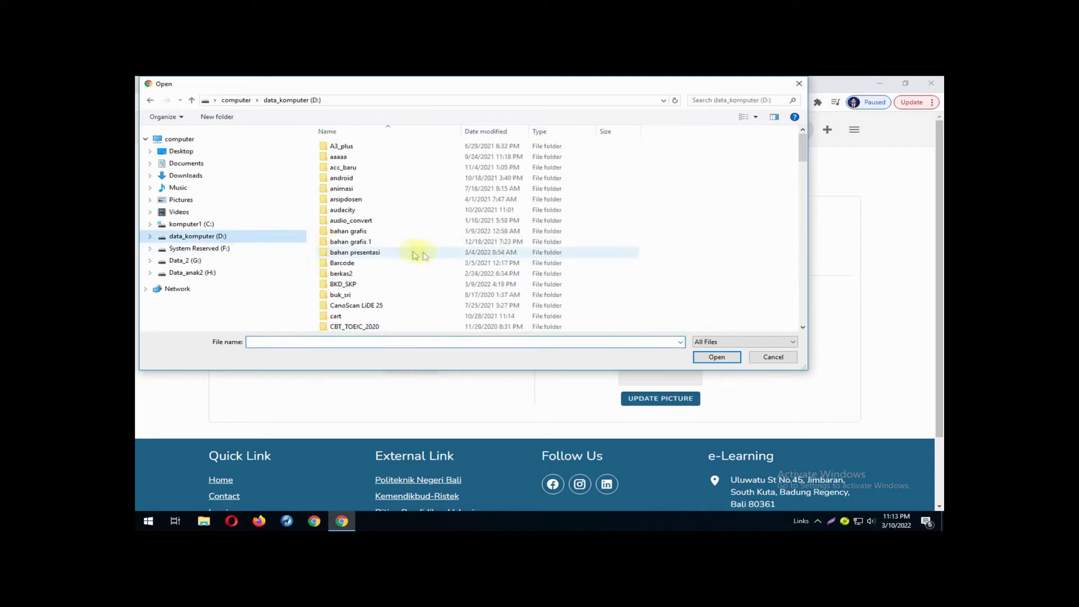
double_click(381, 274)
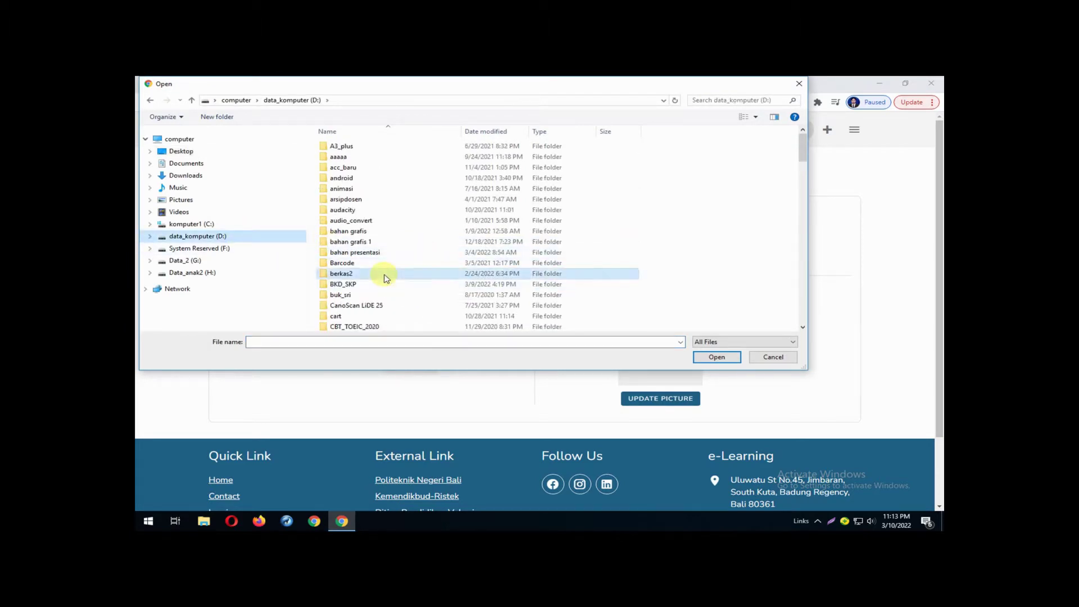
left_click(518, 279)
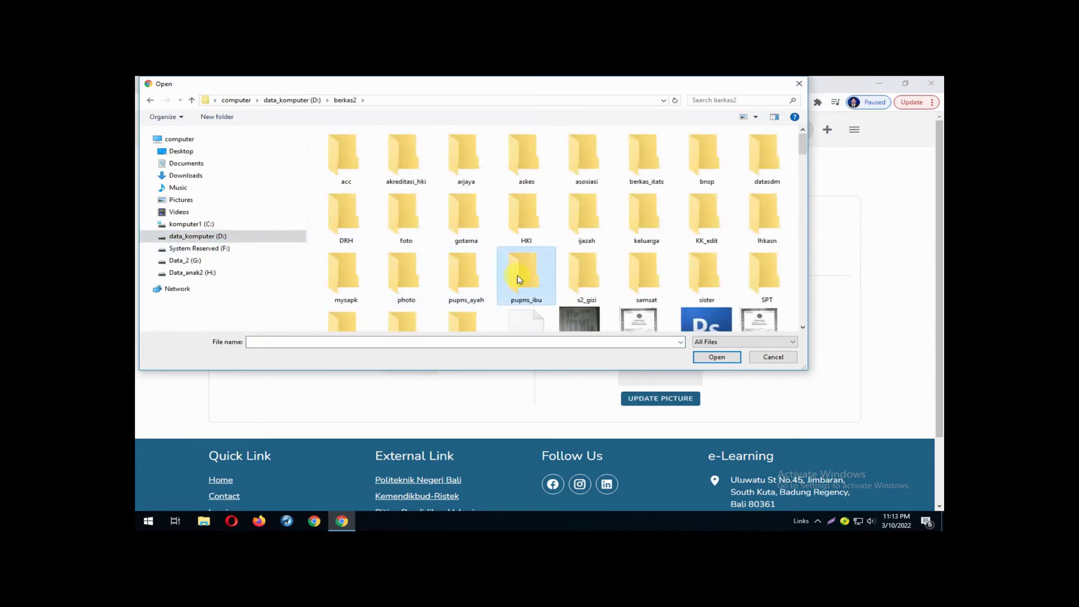
Load the square portrait photo with the "_kotak" file name suffix as the new profile picture.
type("sukarata")
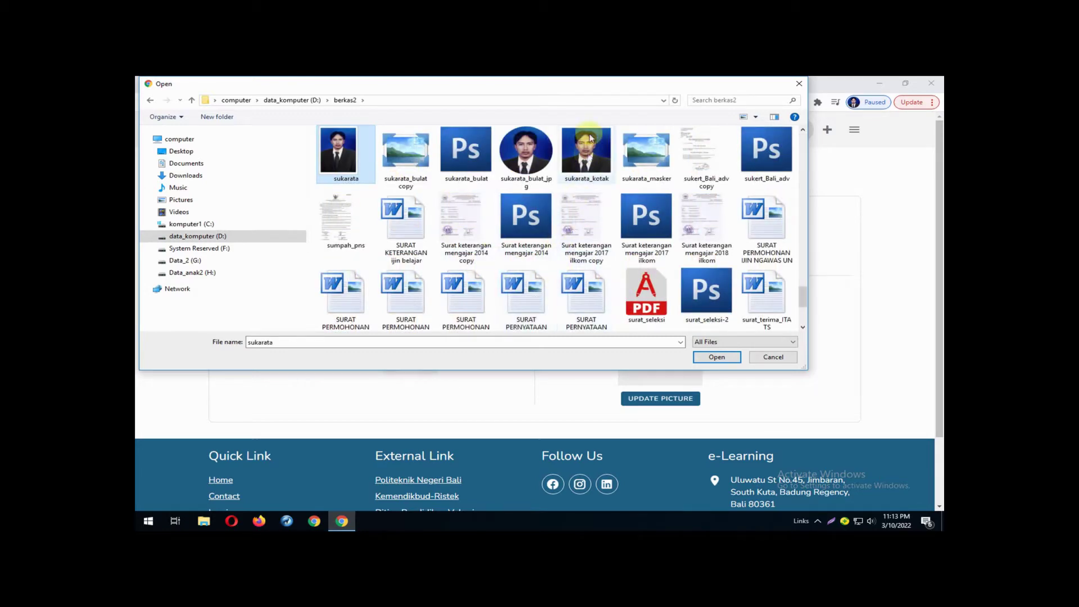
mouse_move(590, 90)
left_mouse_down()
mouse_move(613, 225)
mouse_move(698, 381)
mouse_move(669, 472)
mouse_move(625, 202)
mouse_move(570, 103)
mouse_move(589, 103)
left_mouse_up()
left_click(568, 163)
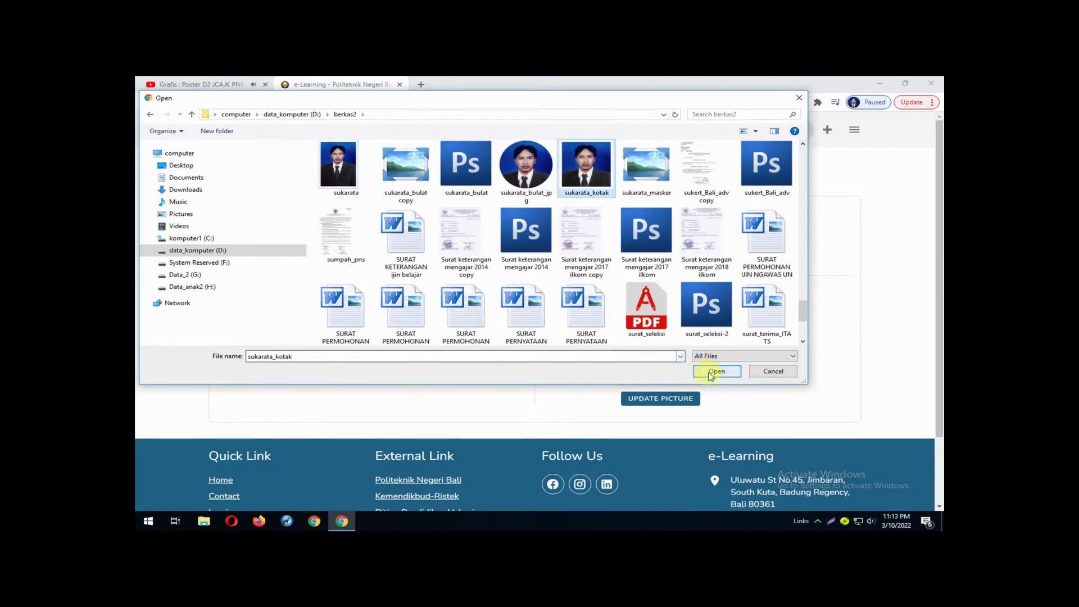
left_click(715, 372)
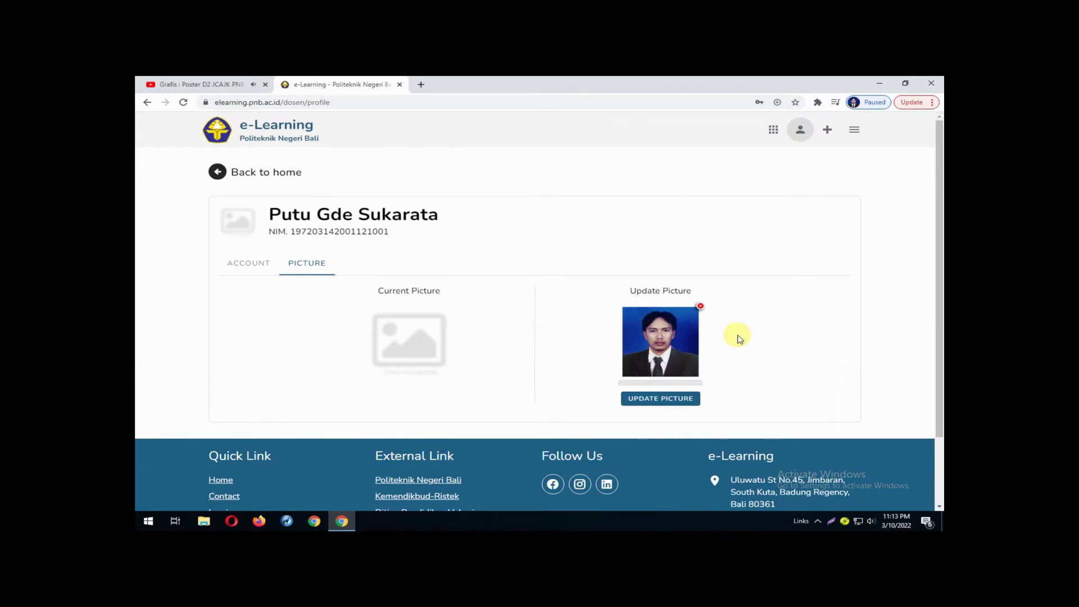
Choose the square portrait photo again, update the profile picture with it, and return to the account details.
left_click(657, 399)
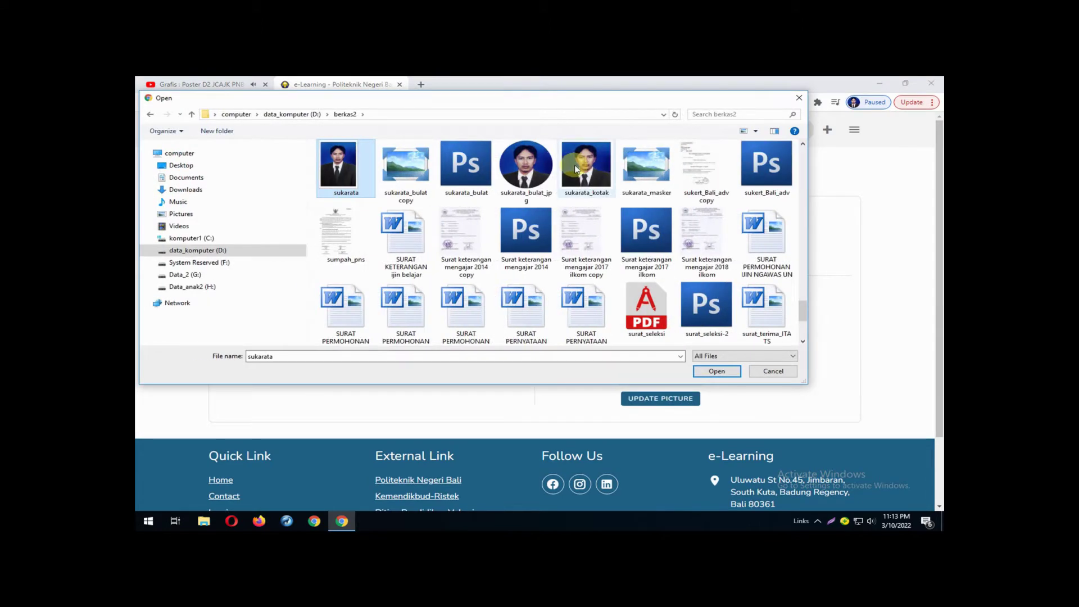
left_click(568, 163)
left_click(716, 371)
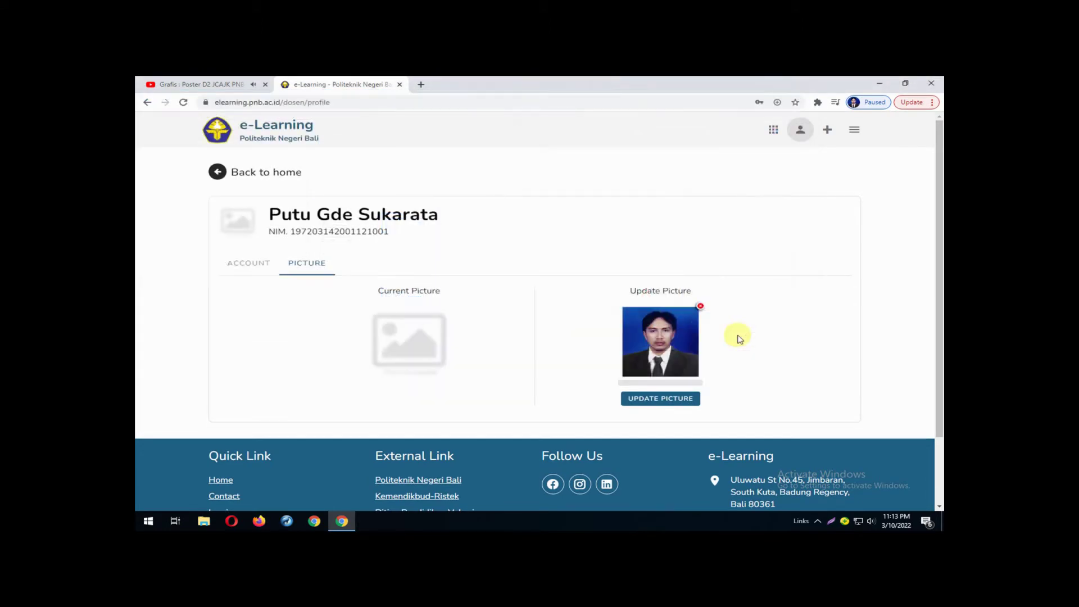
left_click(658, 399)
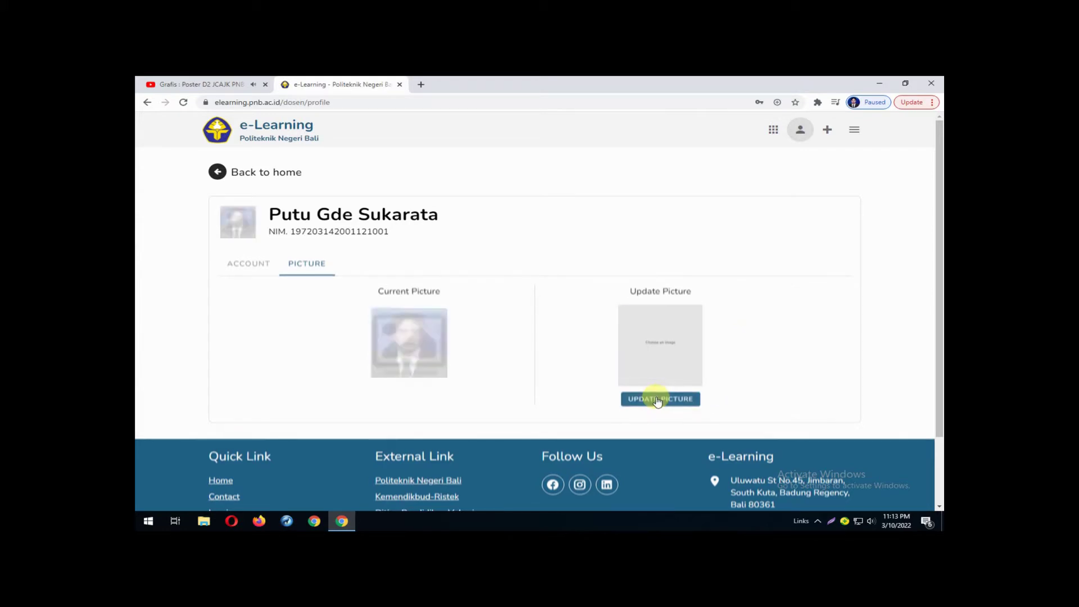
left_click(237, 267)
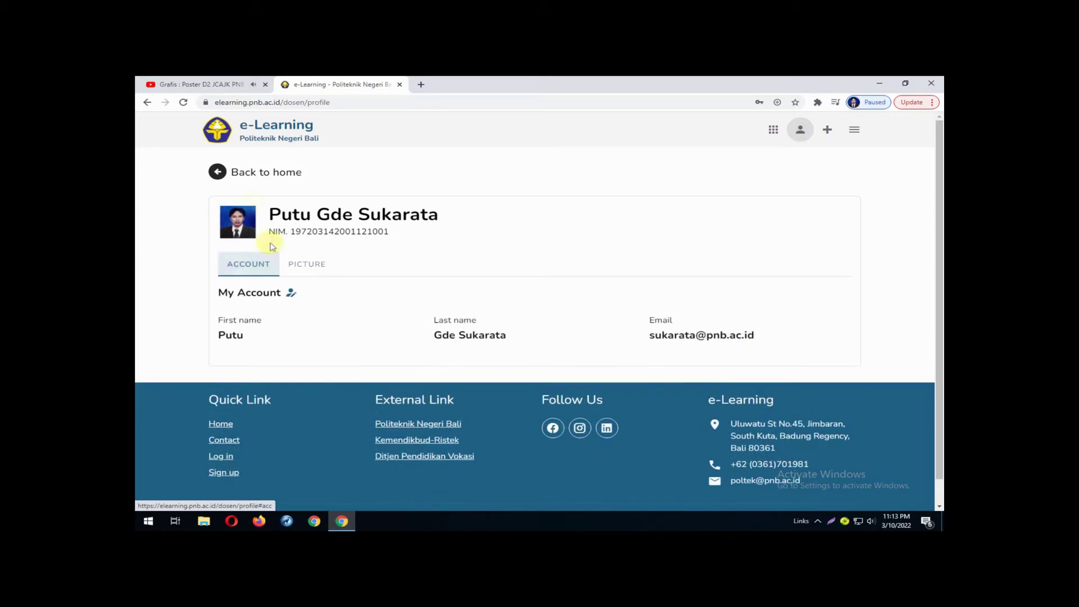
Return to the class list and archive the class PSI - 5C MI.
left_click(775, 131)
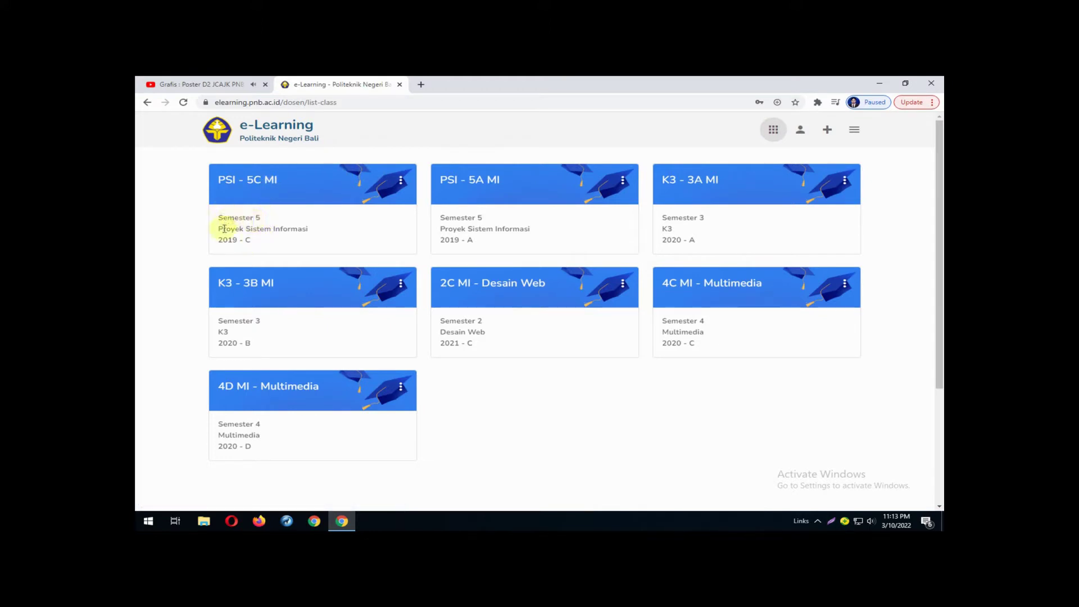
left_click(401, 180)
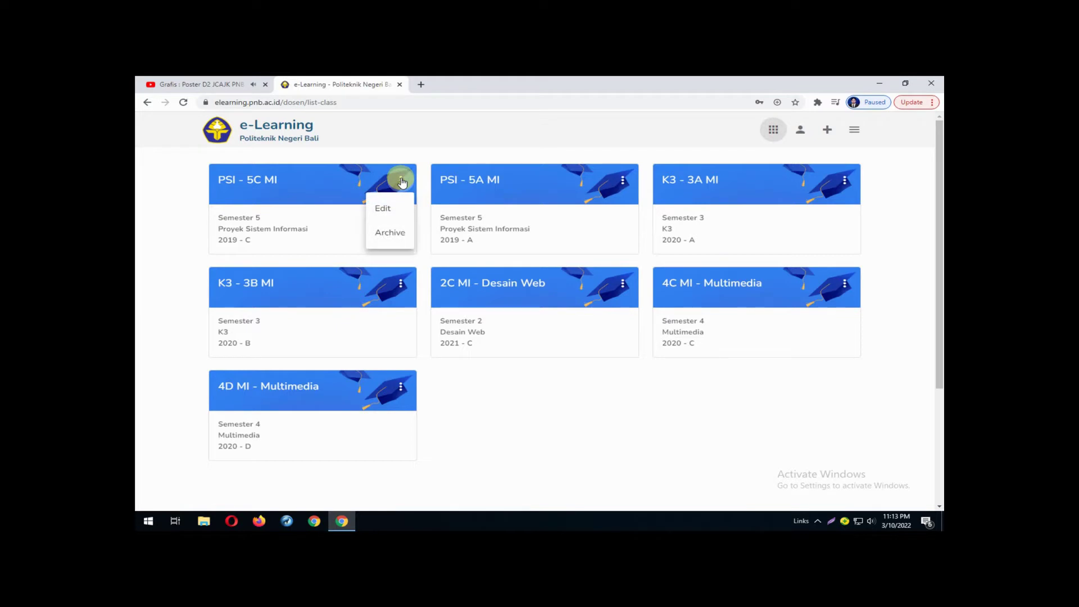
left_click(391, 236)
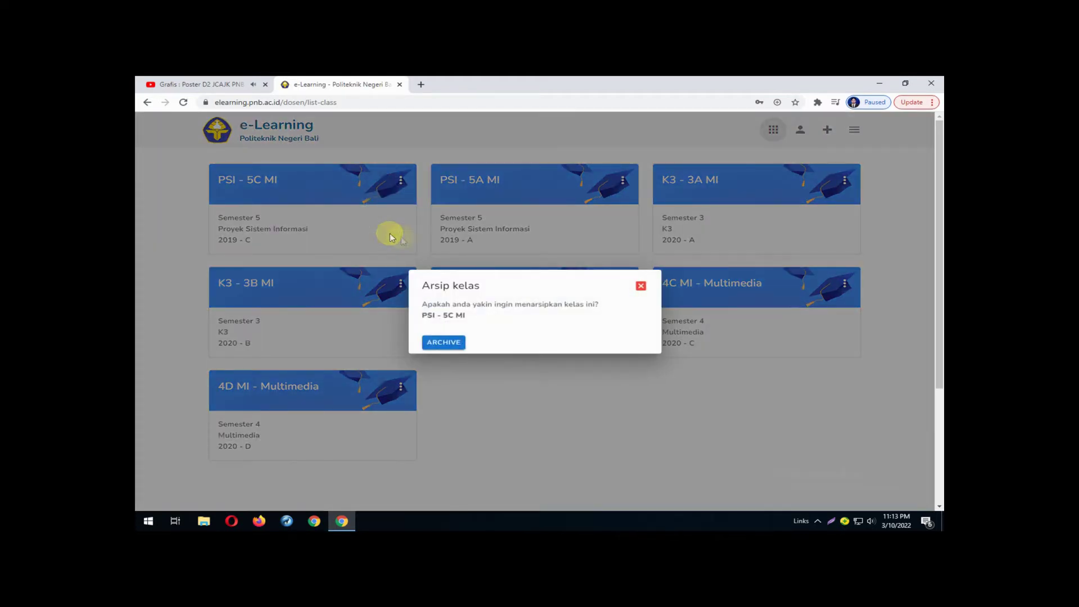
left_click(443, 342)
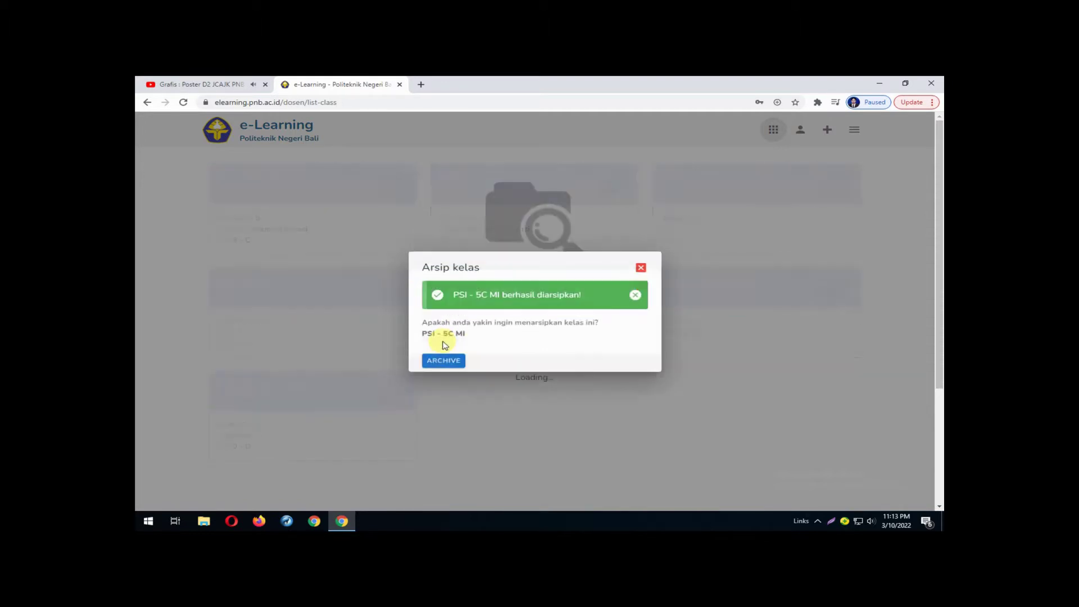
left_click(641, 268)
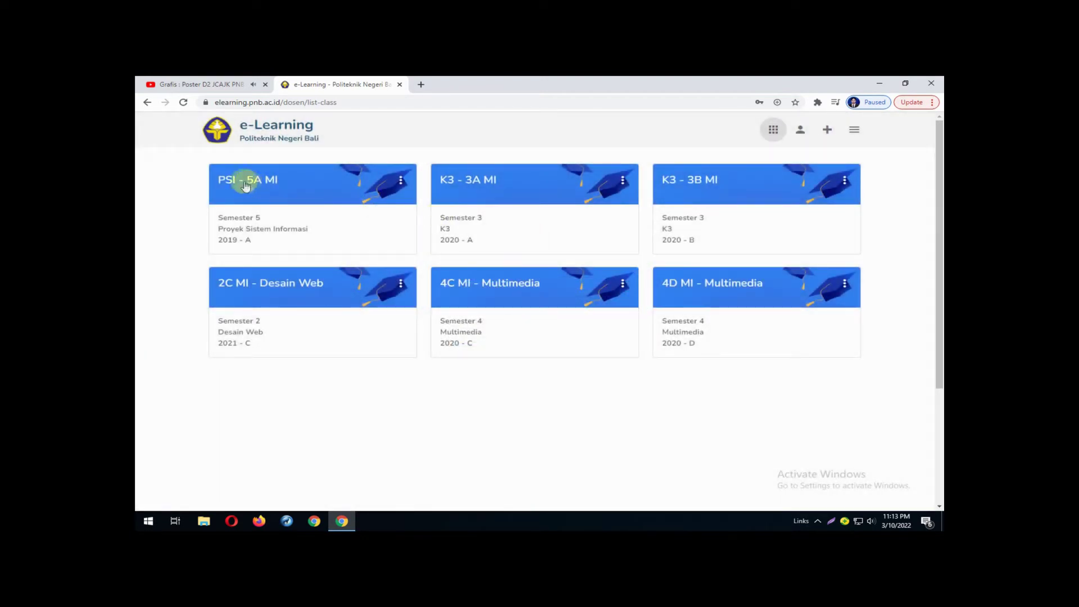
Archive the class PSI - 5A MI and close the archive dialog.
left_click(400, 180)
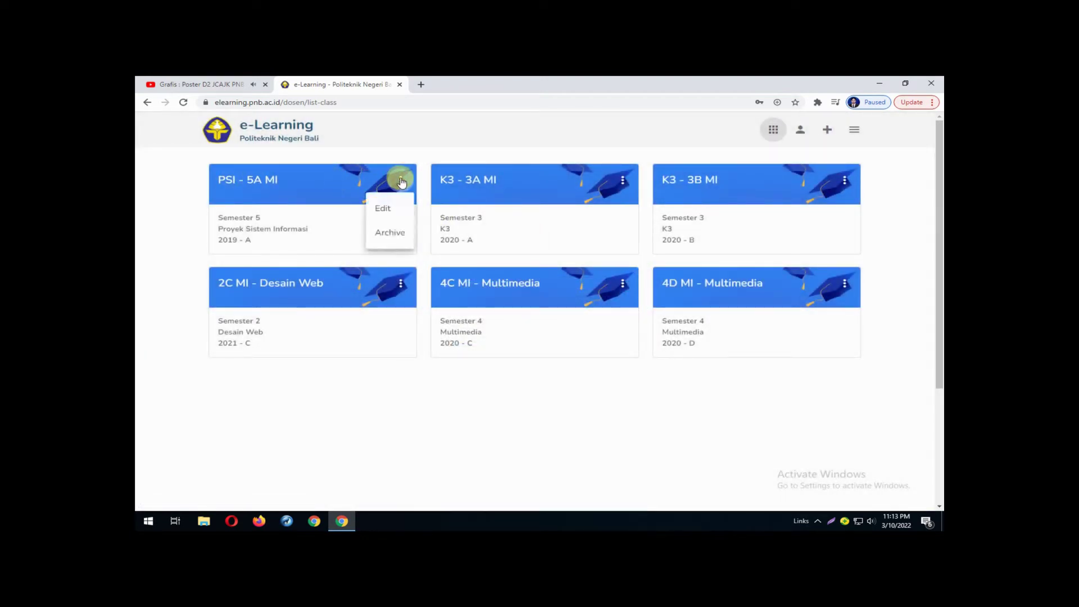
left_click(388, 233)
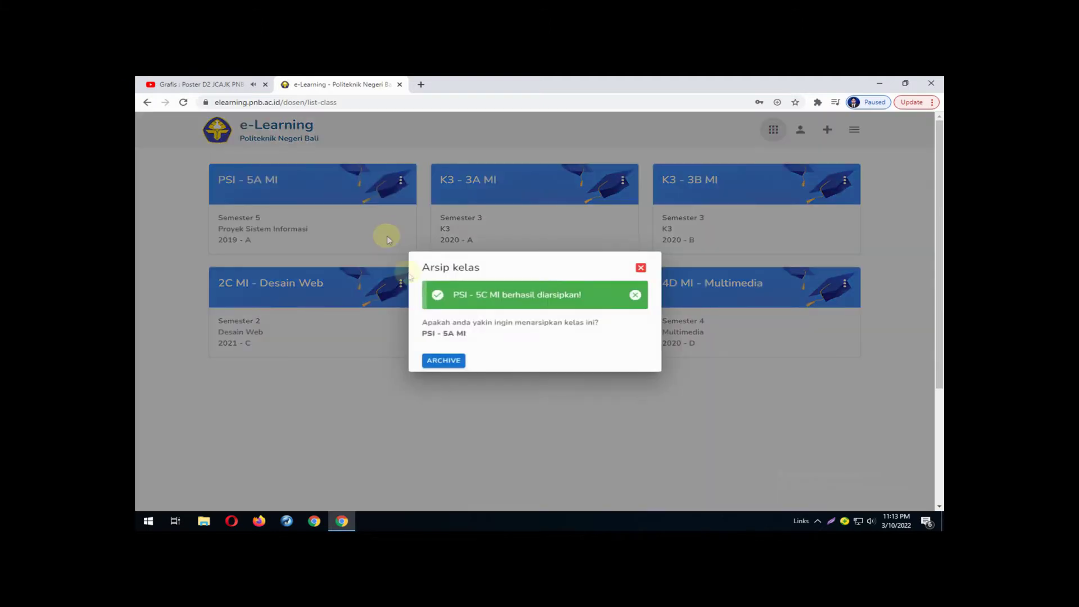
left_click(444, 360)
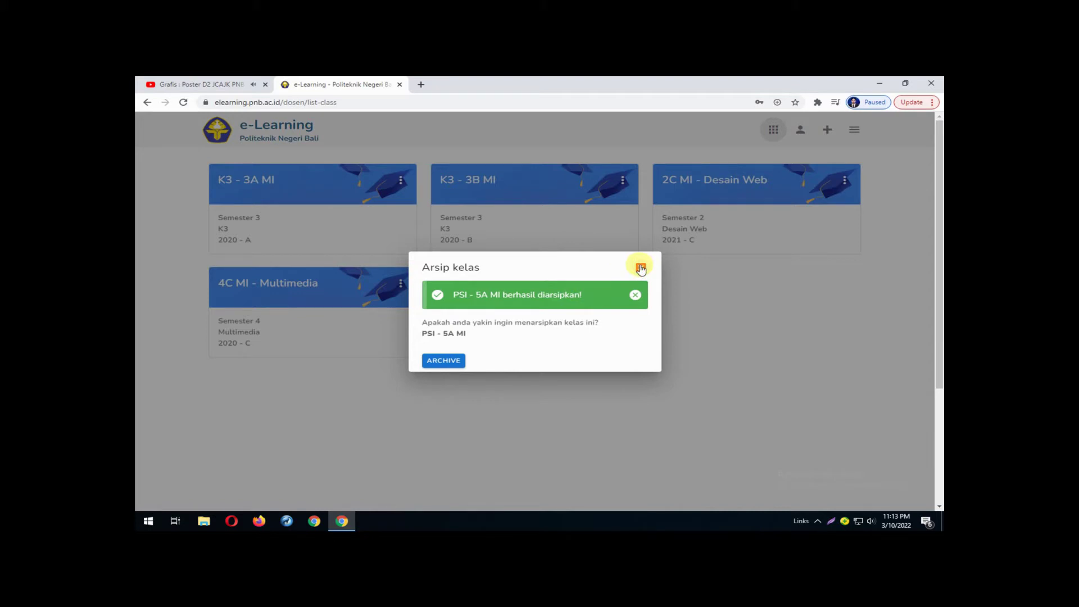
left_click(640, 267)
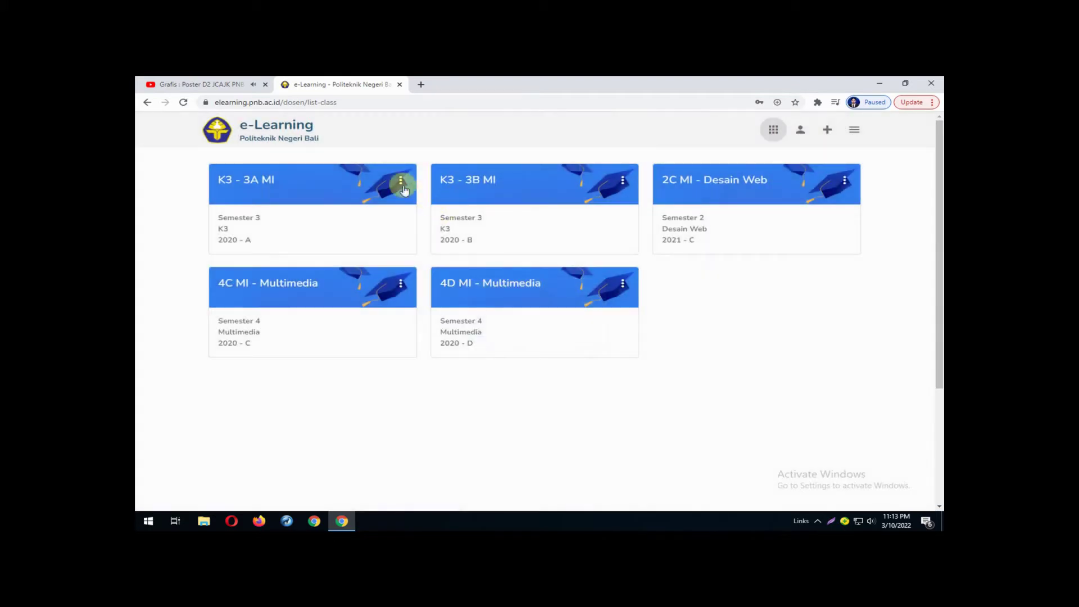
Archive the class K3 - 3A MI and close the archive dialog.
left_click(398, 181)
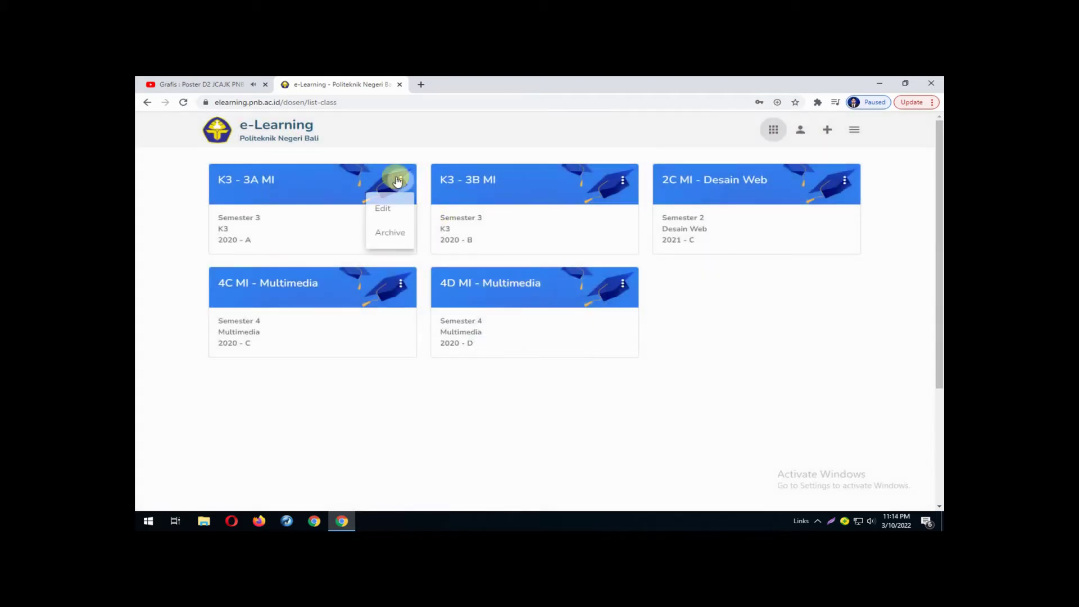
left_click(397, 234)
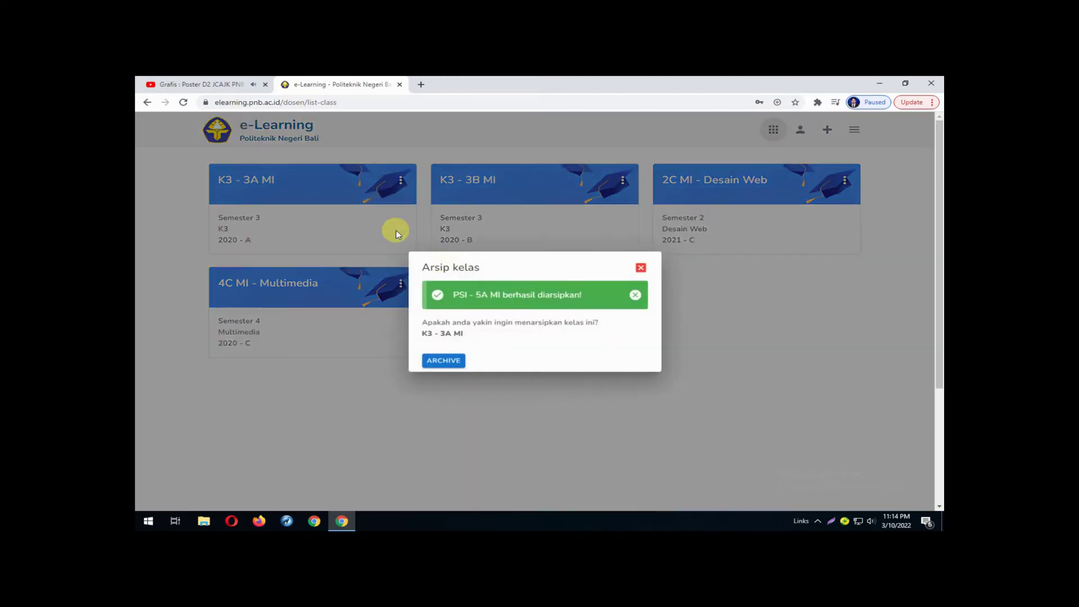
left_click(437, 360)
left_click(641, 267)
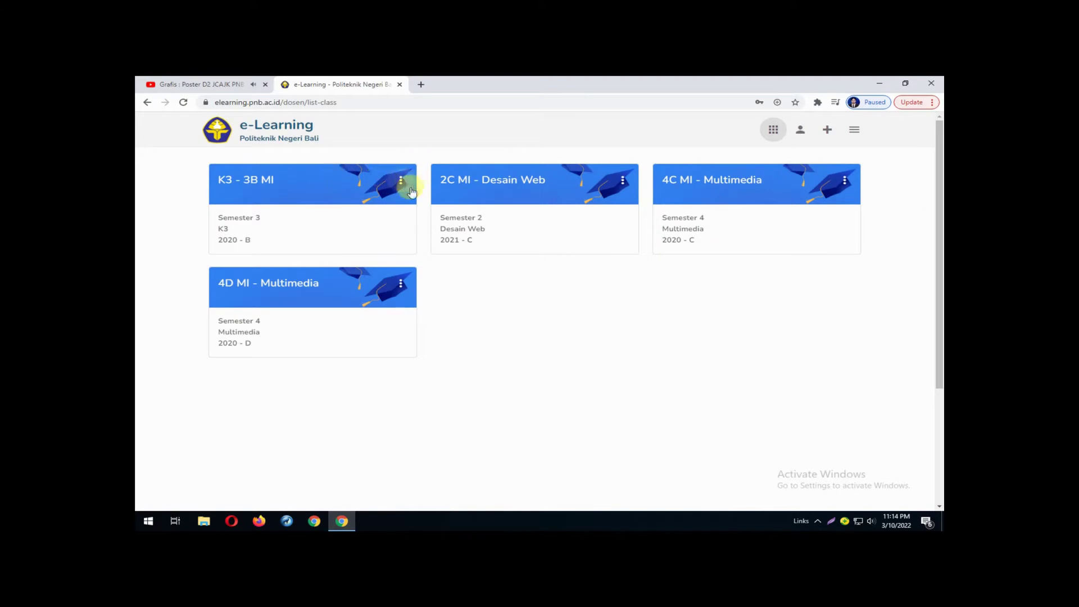
Archive the class K3 - 3B MI and close the archive dialog.
left_click(400, 181)
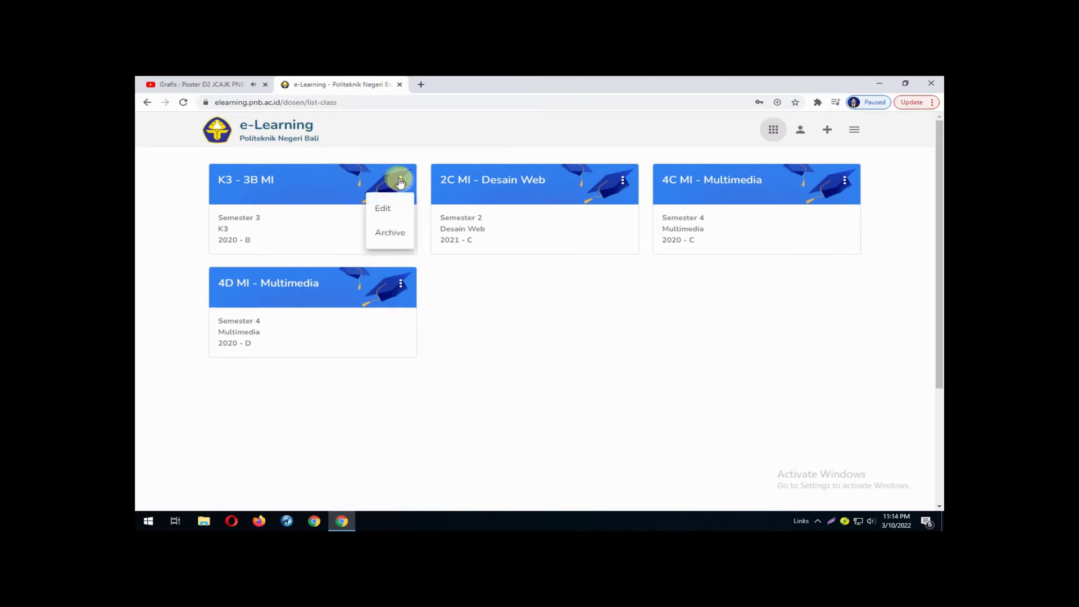
left_click(393, 233)
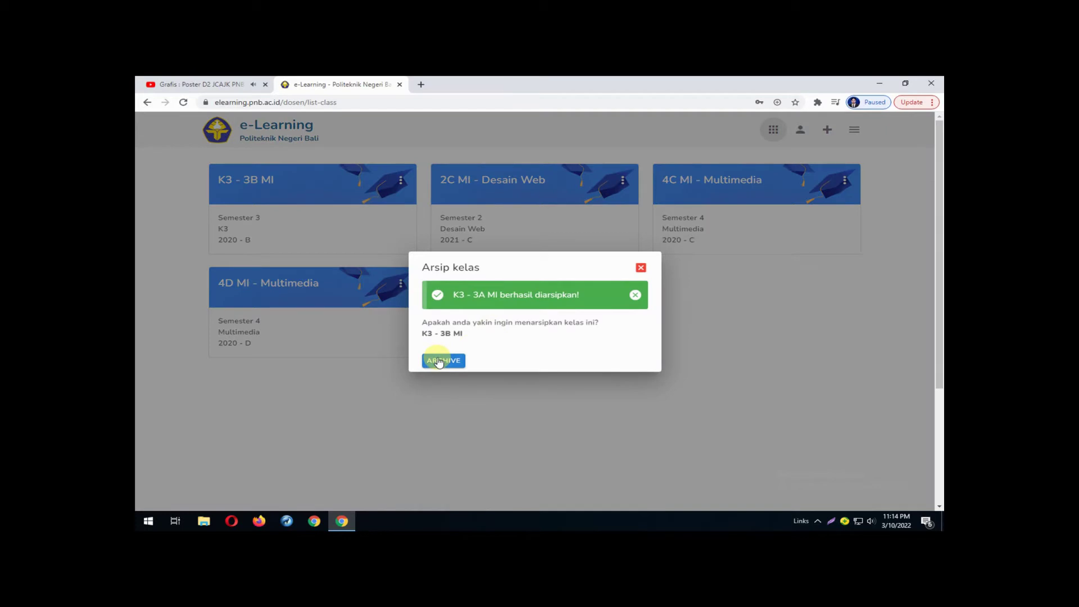
left_click(439, 360)
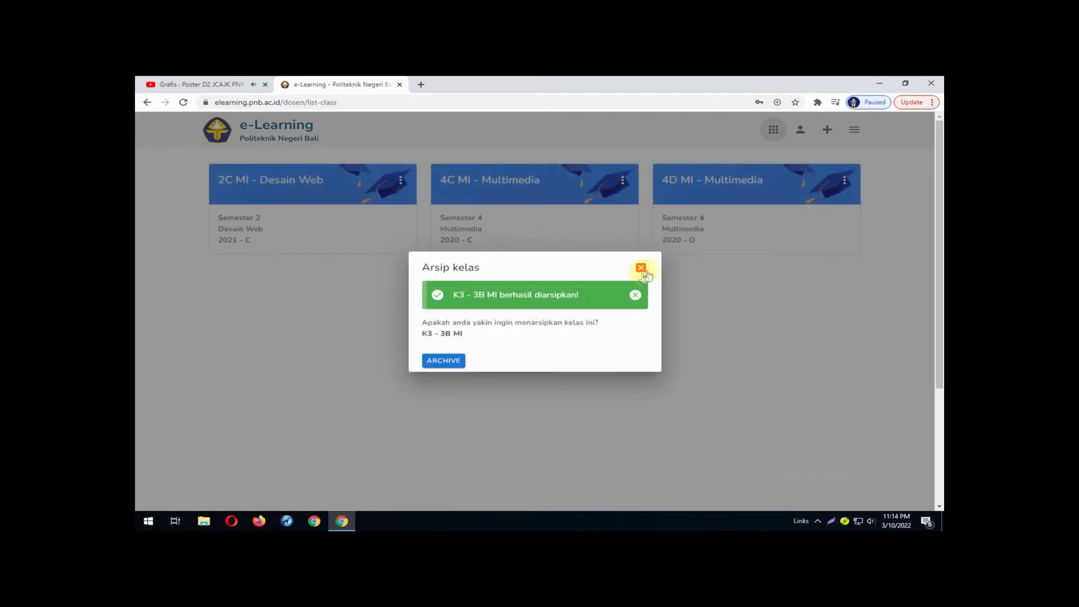
left_click(641, 268)
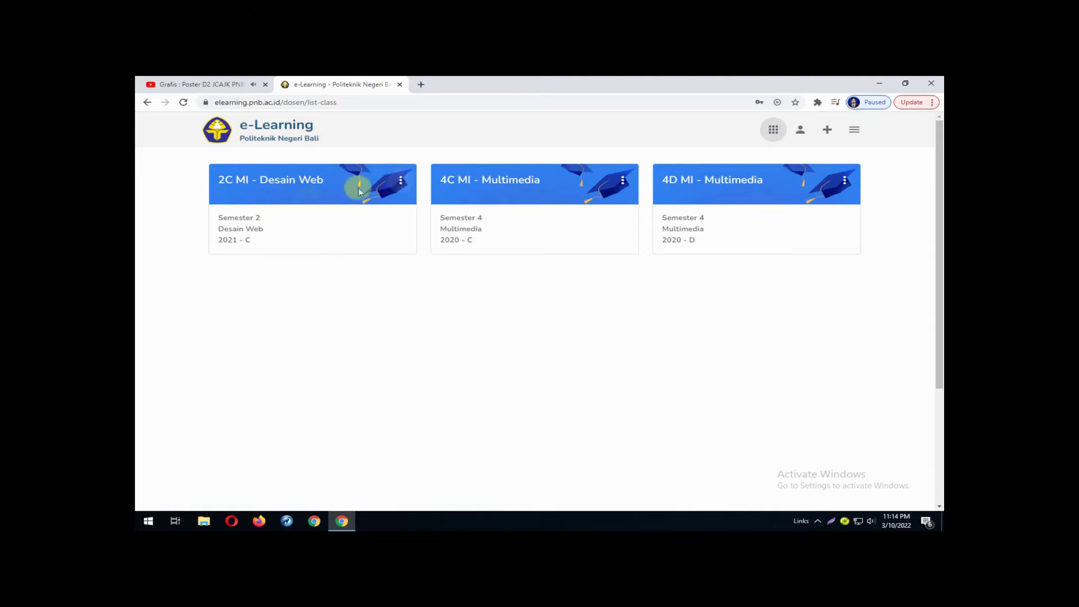
Open the class 2C MI - Desain Web and start a new Materi post among its assignments.
left_click(305, 187)
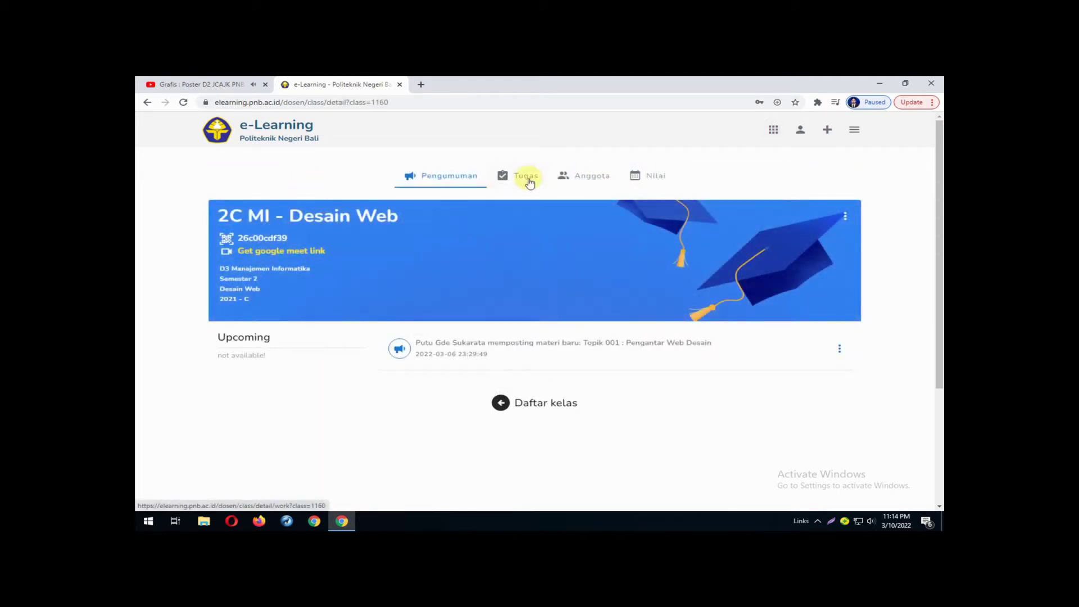
left_click(528, 178)
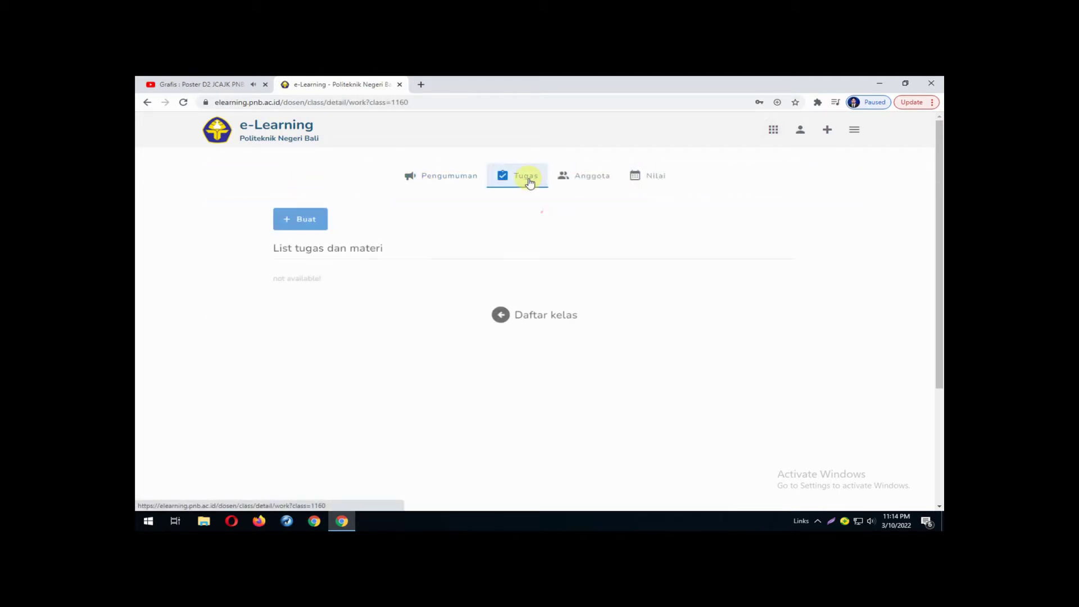
left_click(299, 222)
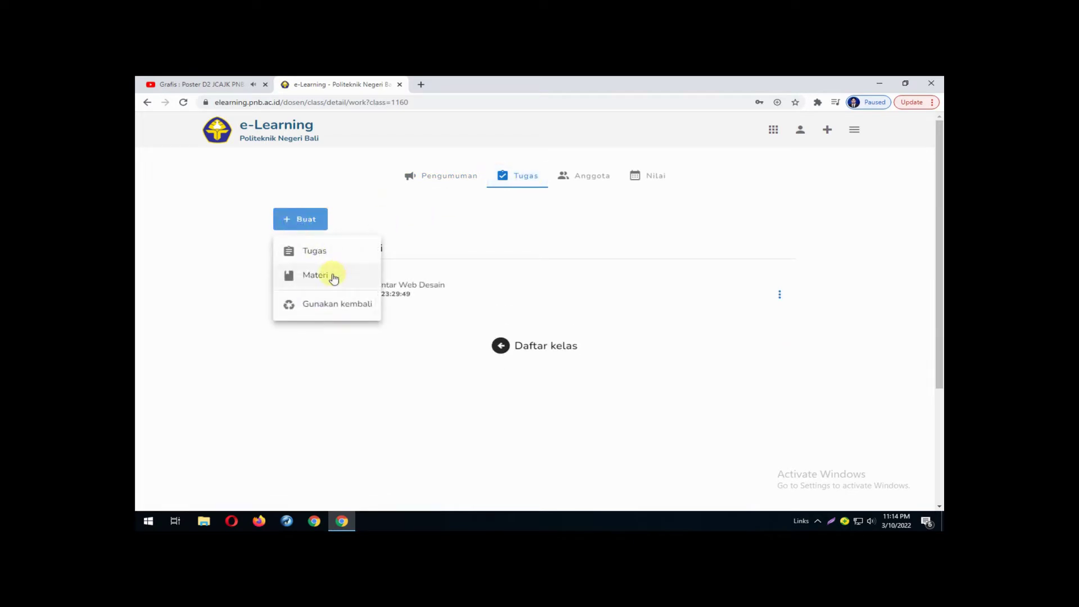
left_click(316, 276)
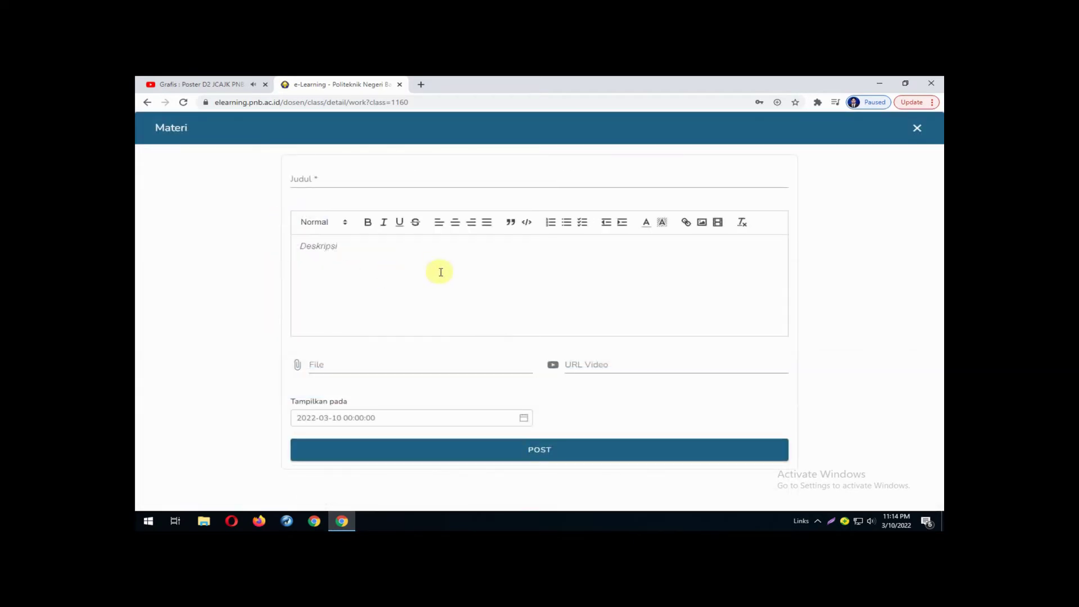
left_click(380, 178)
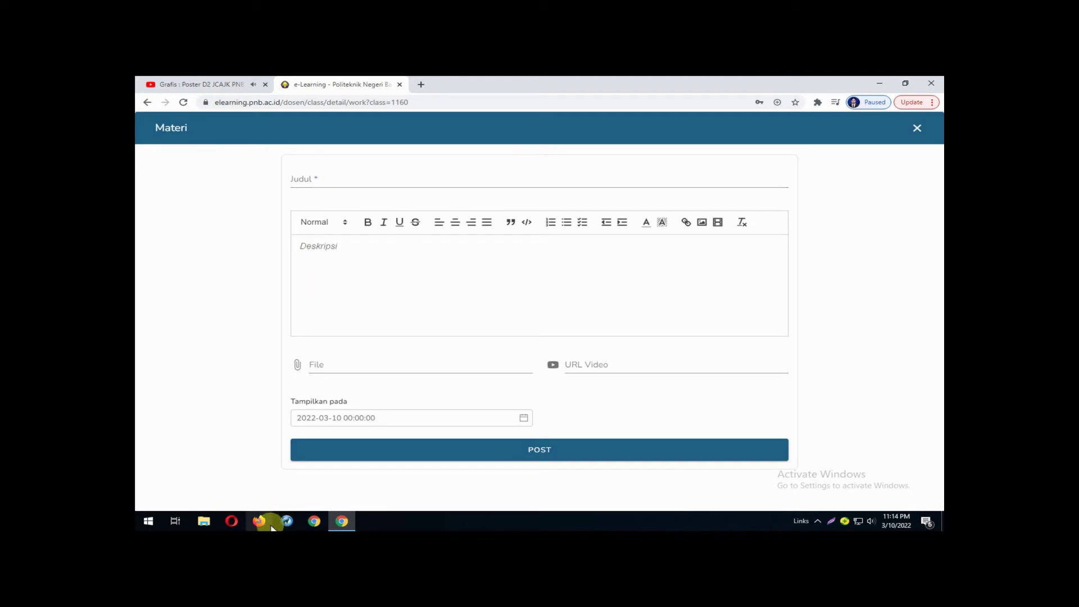
Open the Word document DW_002_Hosting_Domain from online_MI\006_DW on drive D and dismiss the Office activation notice.
left_click(203, 521)
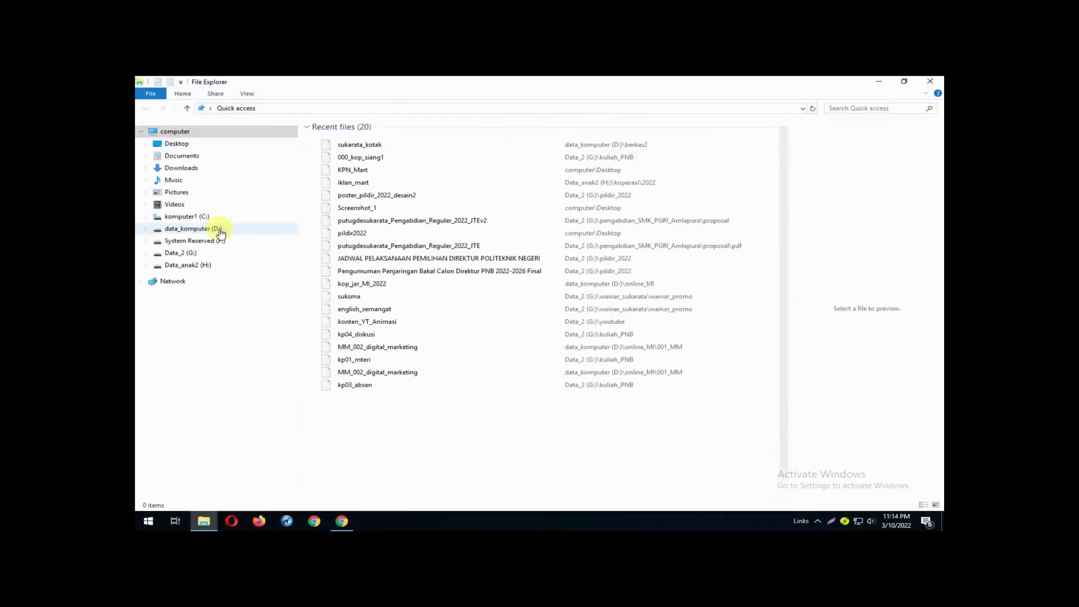
left_click(214, 227)
scroll(388, 359, "down", 12)
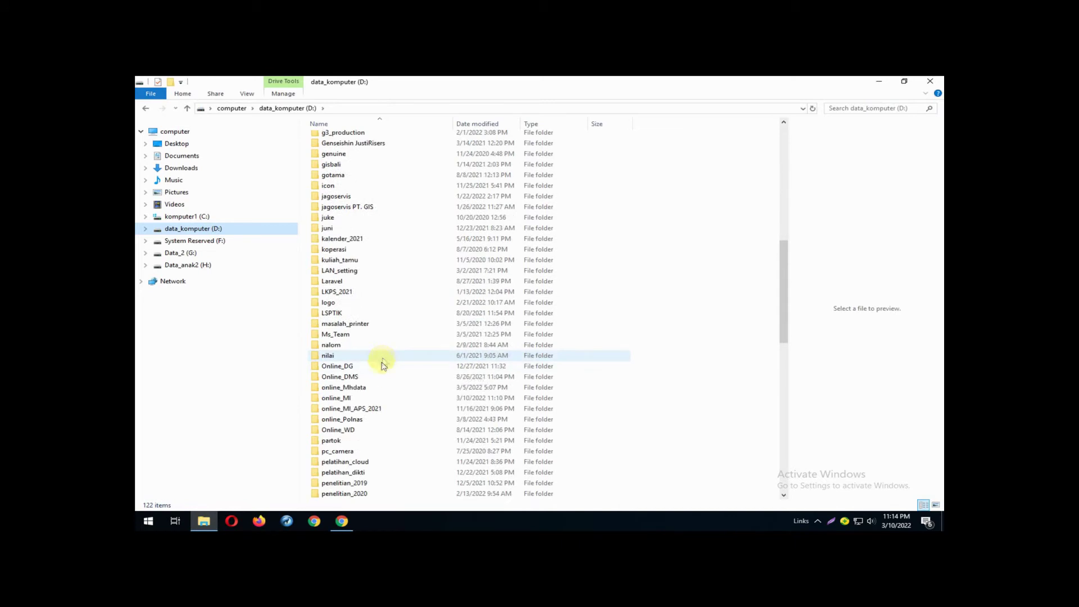
double_click(374, 399)
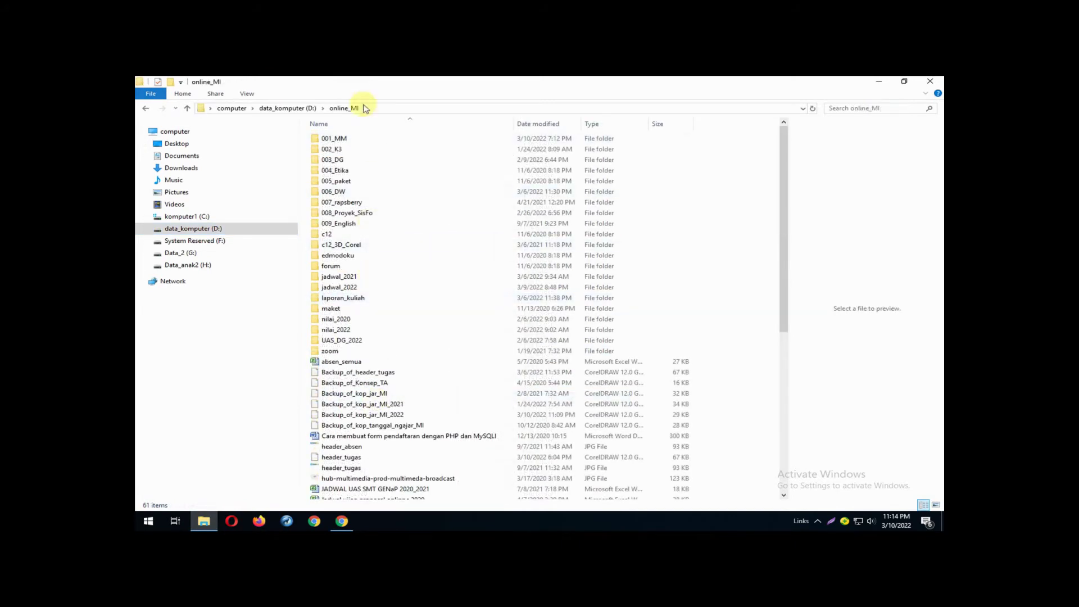
double_click(337, 191)
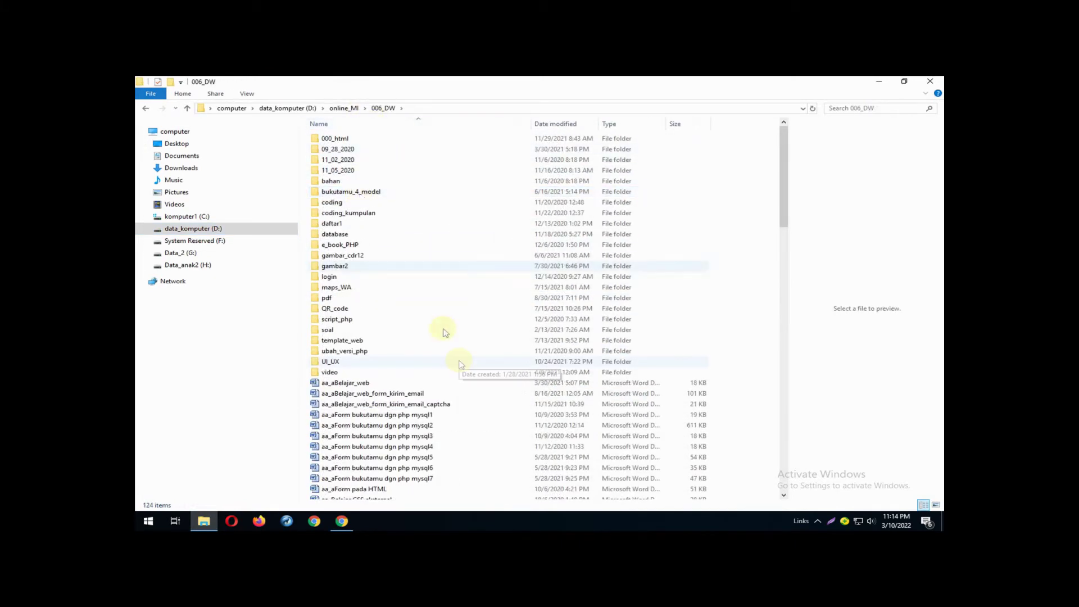
scroll(449, 342, "down", 10)
scroll(460, 364, "down", 5)
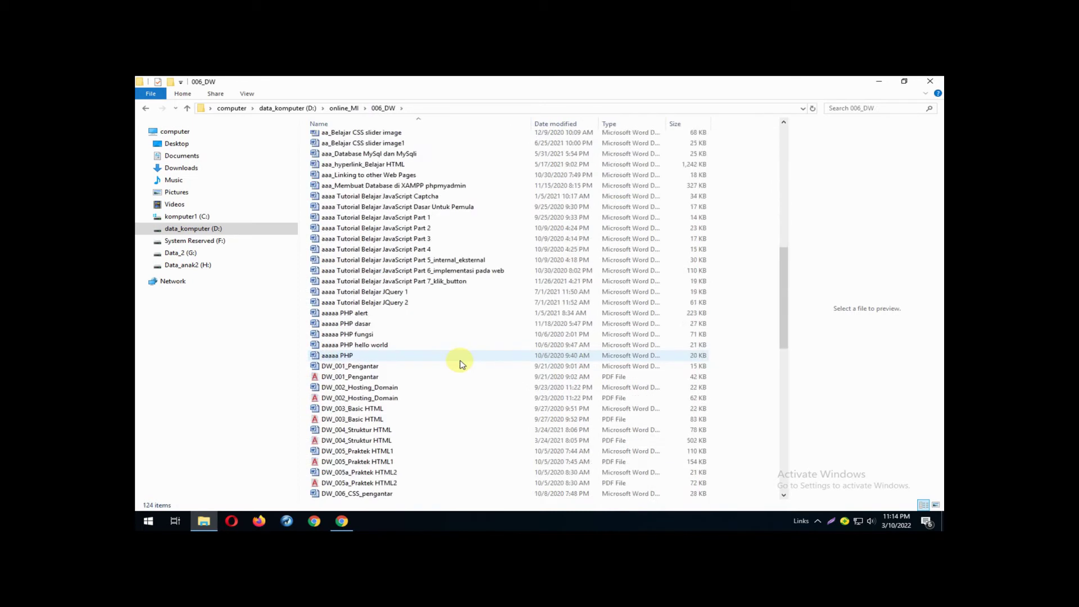
scroll(460, 364, "down", 5)
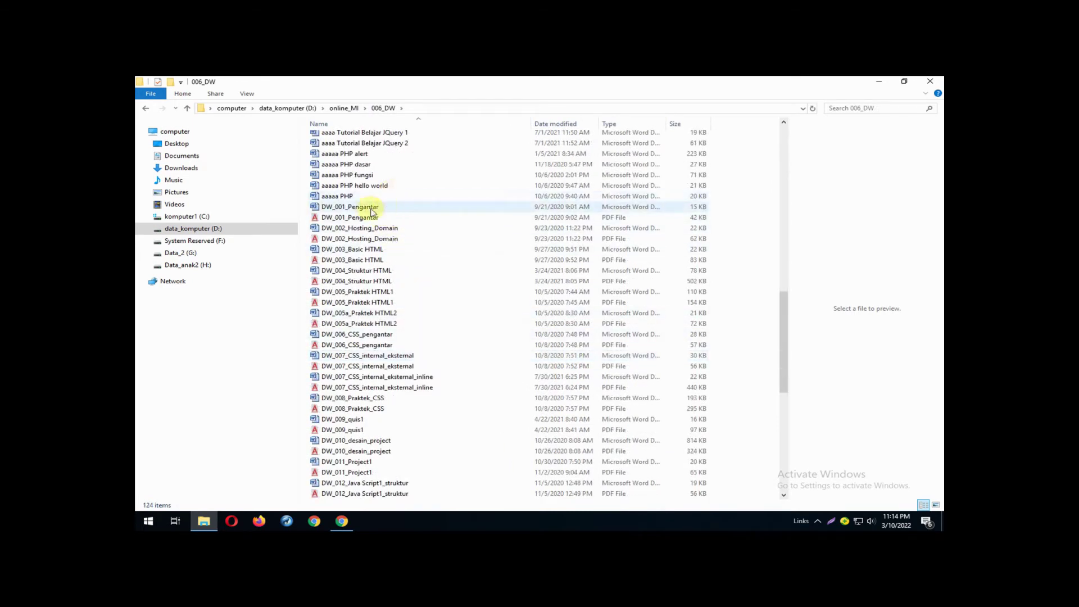
double_click(415, 228)
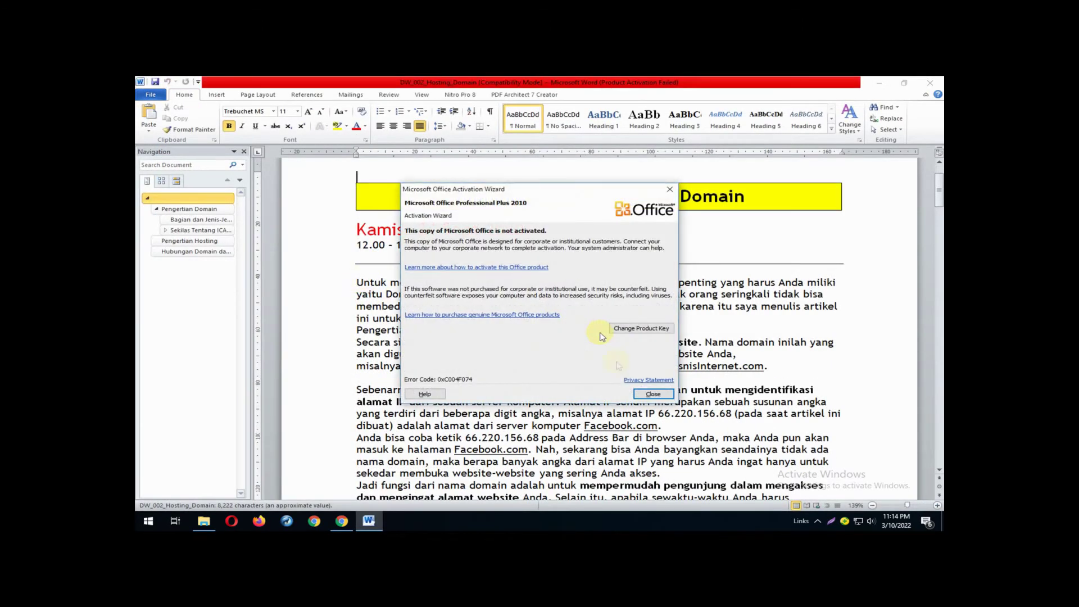
left_click(642, 394)
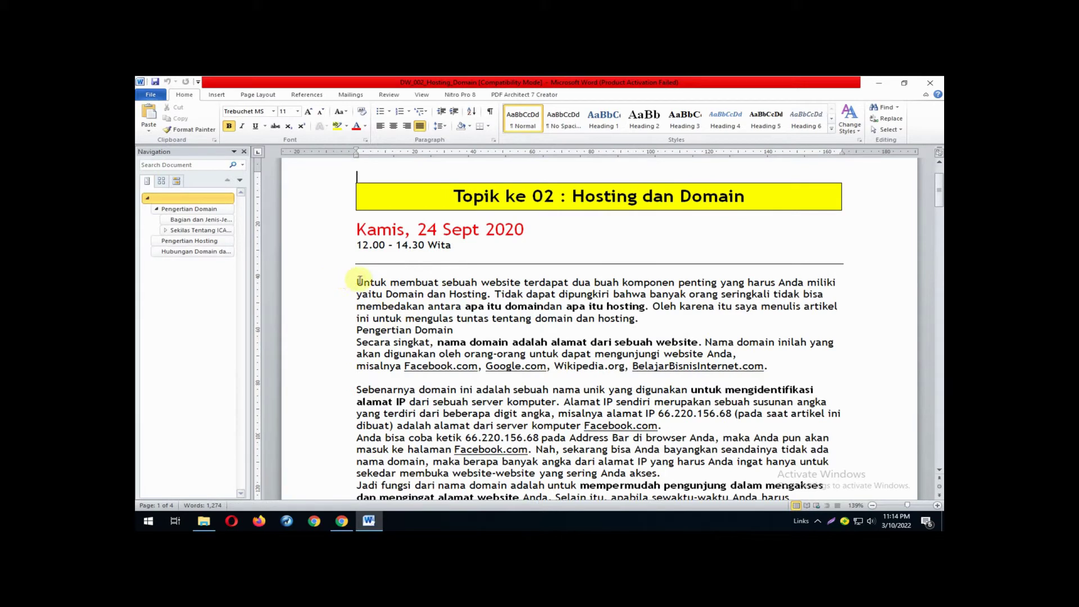
Copy the document's introduction through the first Pengertian Domain paragraph and paste it into the Materi description in the browser.
left_click_drag(360, 281, 780, 366)
key("ctrl+c")
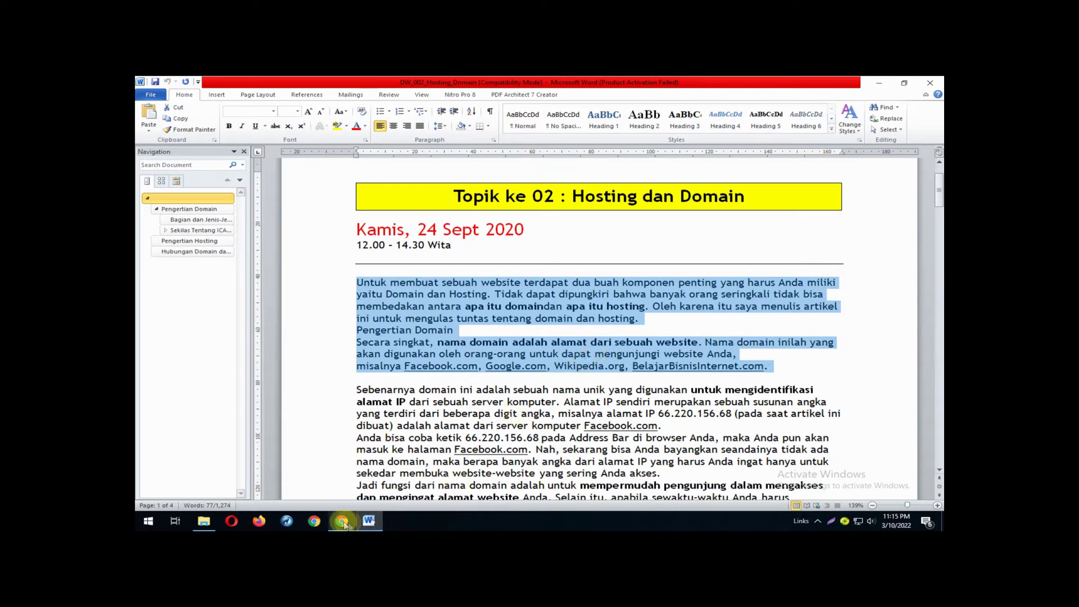
left_click(344, 523)
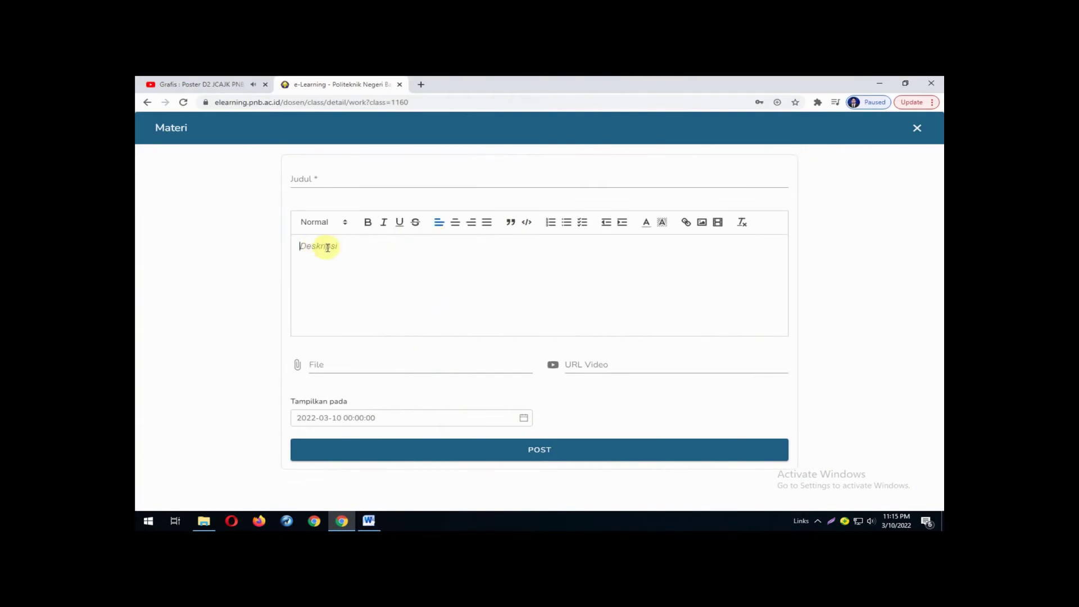
key("ctrl+v")
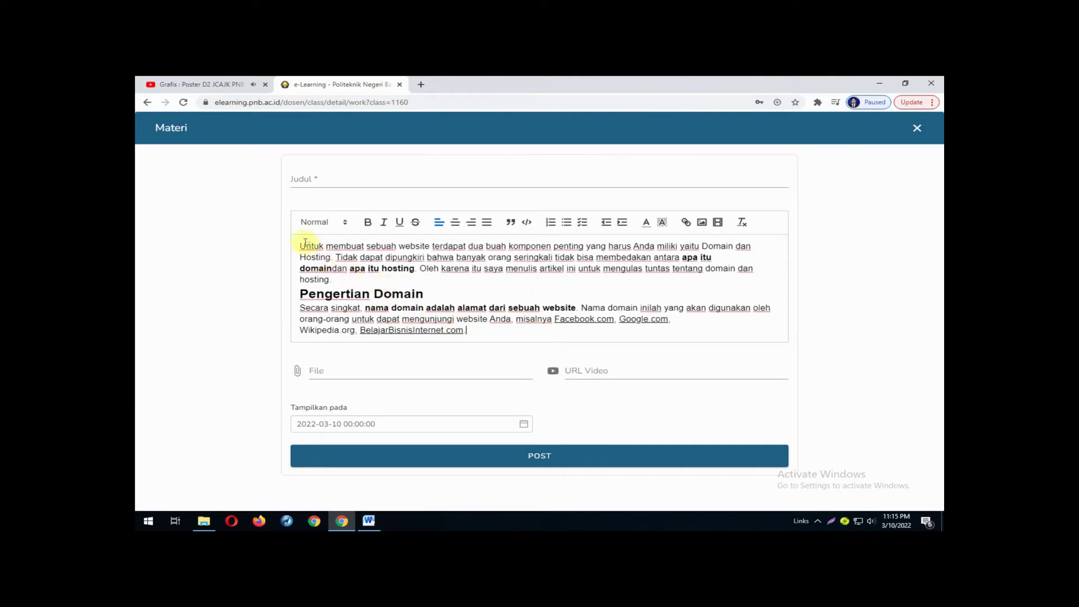
left_click_drag(298, 245, 467, 330)
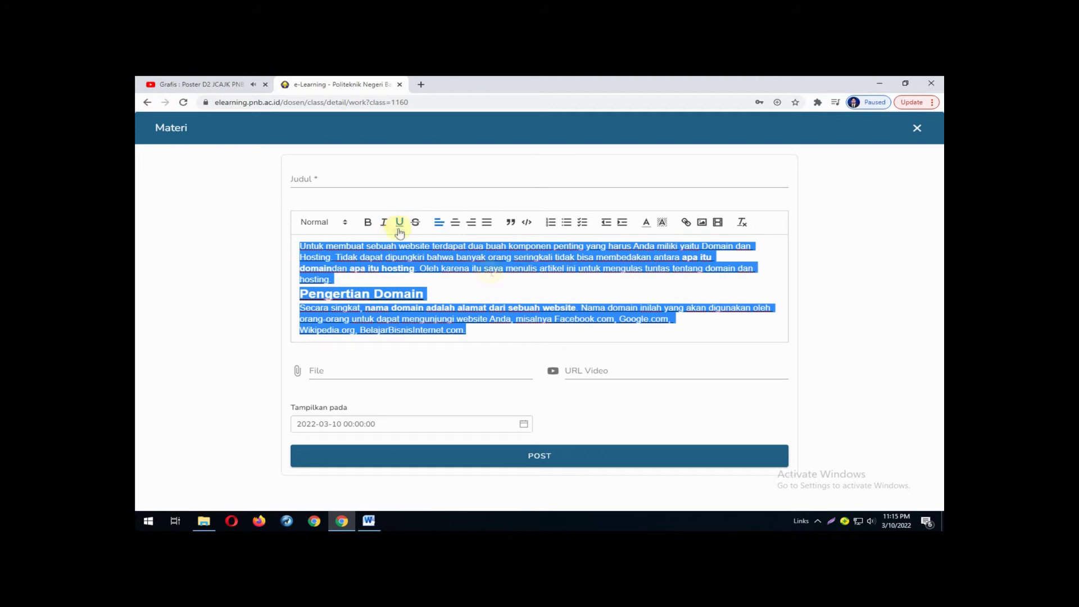
left_click(565, 279)
Title the material "Topik 002 : Hosting dan Domain, Jumat 11 Maret 2022", adapting the suggested "Topik 001 : Pengantar Web Desain".
left_click(328, 179)
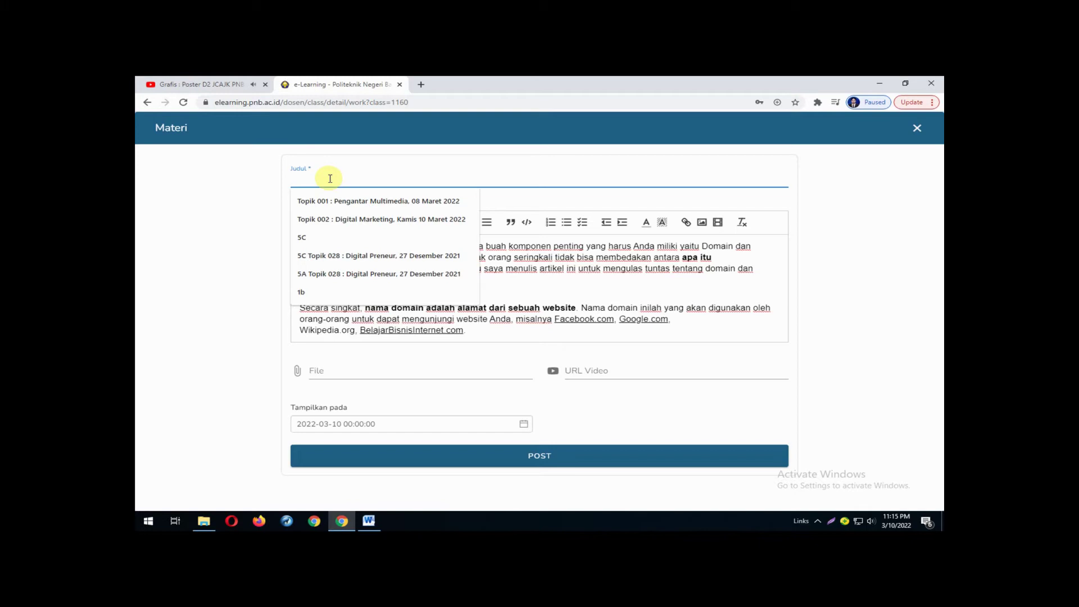
type("topi")
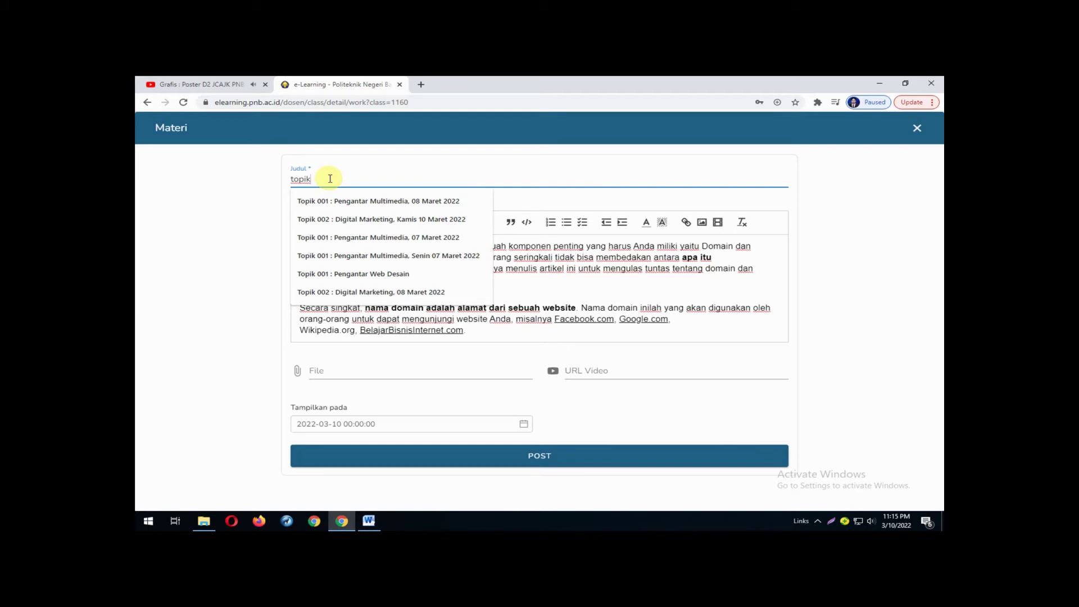
left_click(413, 274)
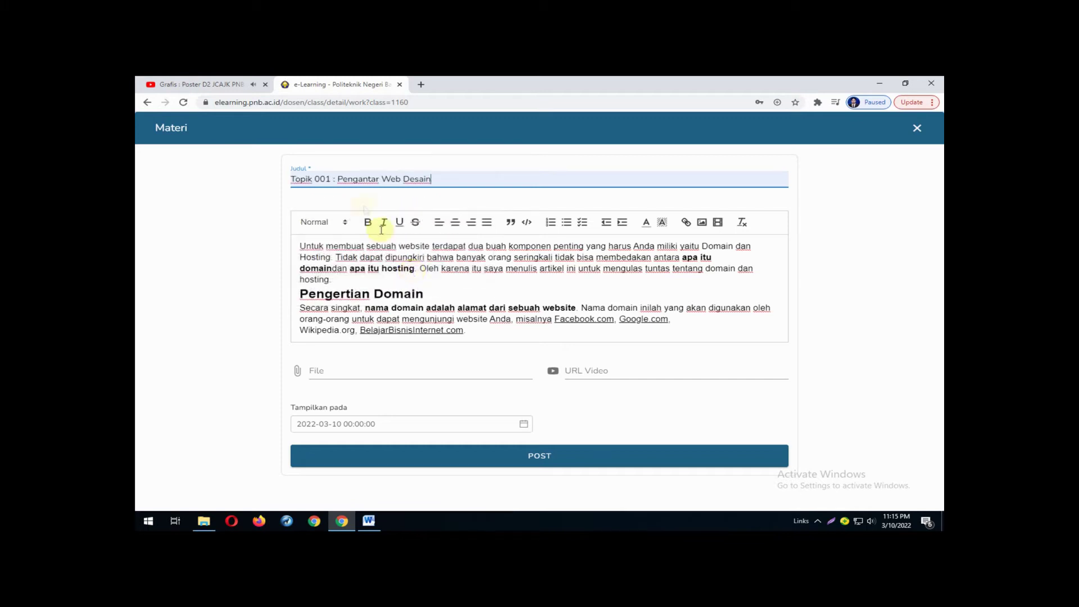
left_click(328, 178)
type("2 : ")
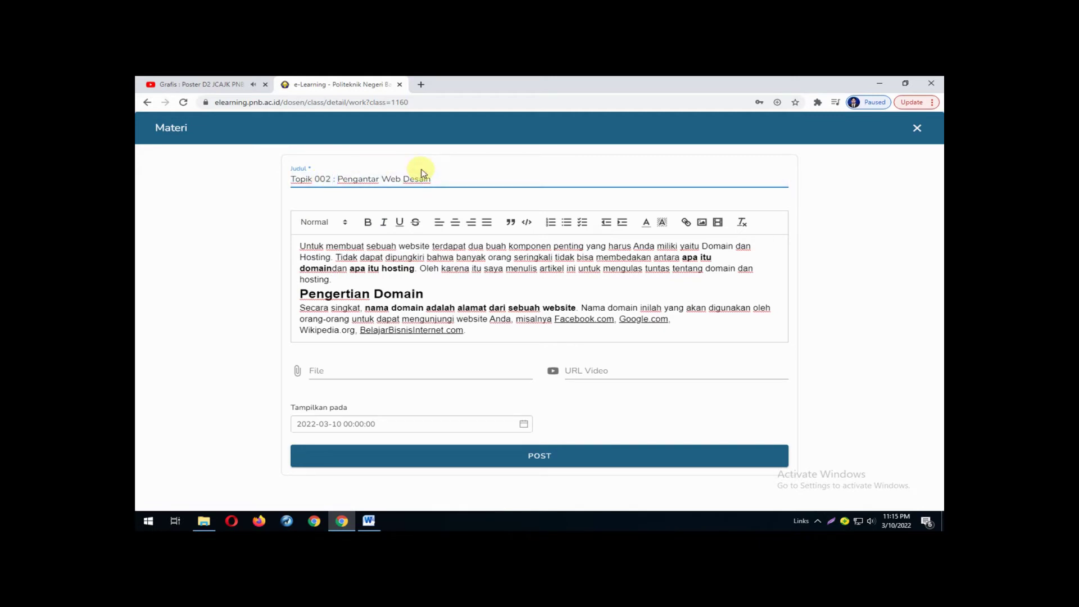
type("Hosting dan Dom")
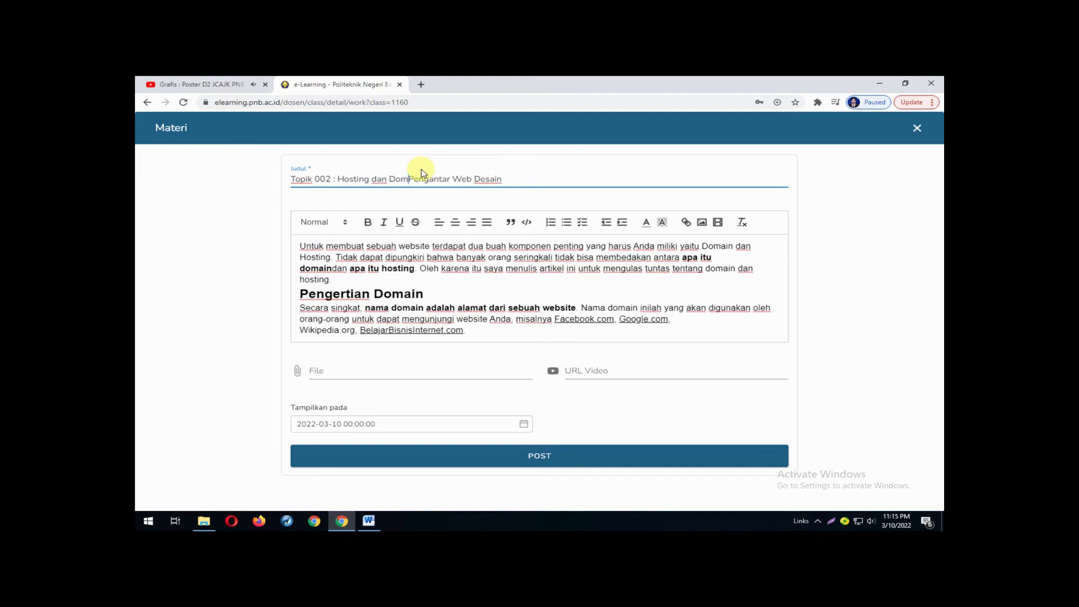
type("ain, Jumat")
key("Delete")
key("Delete")
key("Delete")
key("Delete")
key("Delete")
key("Delete")
key("Delete")
key("Delete")
key("Delete")
key("Delete")
key("Delete")
key("Delete")
key("Delete")
key("Delete")
key("Delete")
key("Delete")
key("Delete")
key("Delete")
key("Delete")
key("Delete")
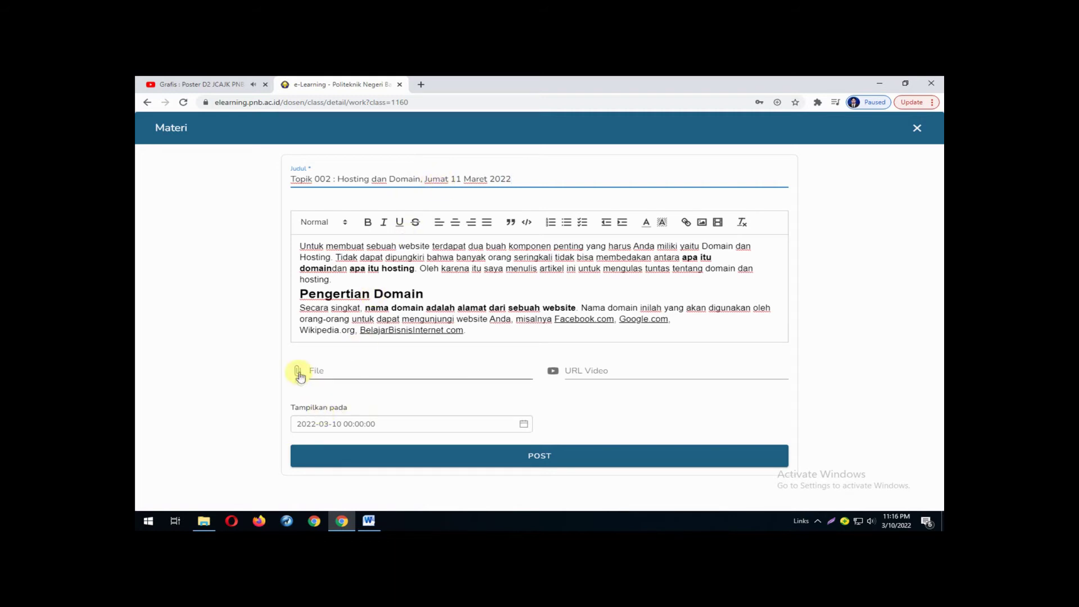
Clear the material's display date and attach the PDF DW_002_Hosting_Domain from online_MI\006_DW on drive D.
left_click(522, 428)
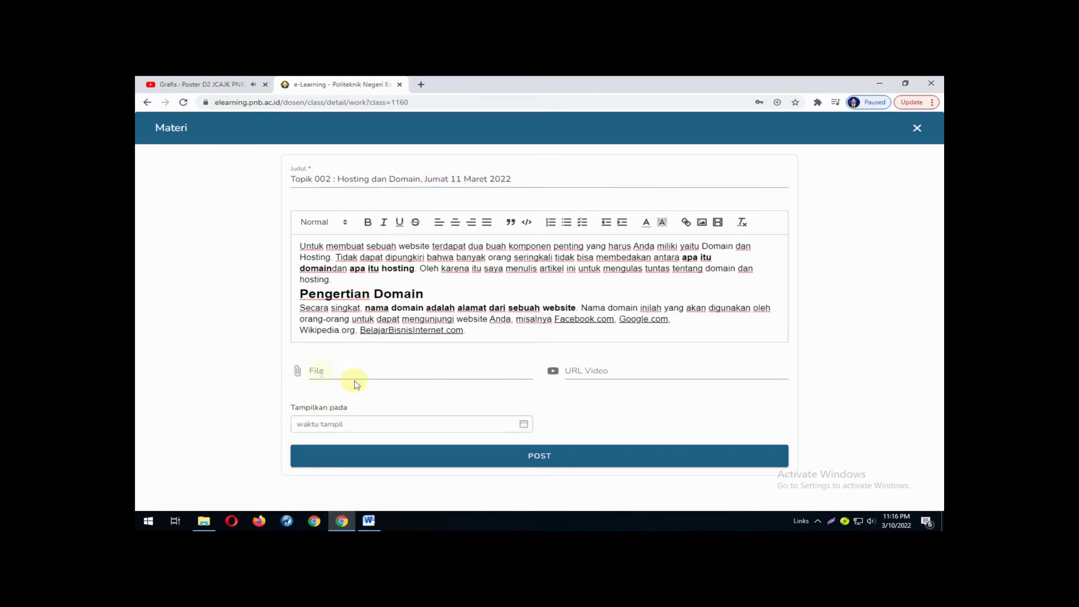
left_click(298, 373)
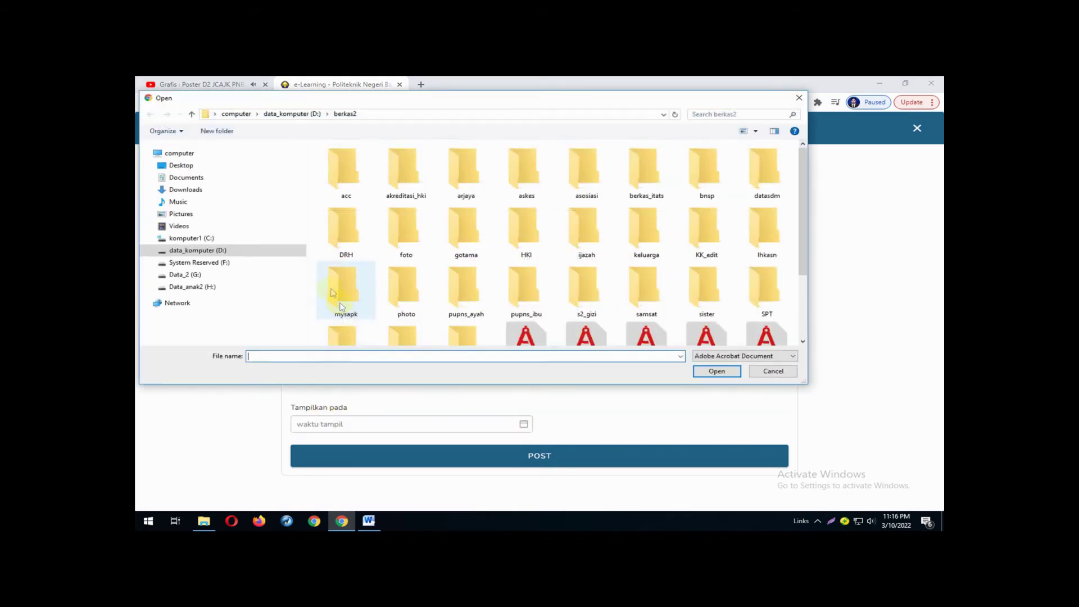
left_click(234, 251)
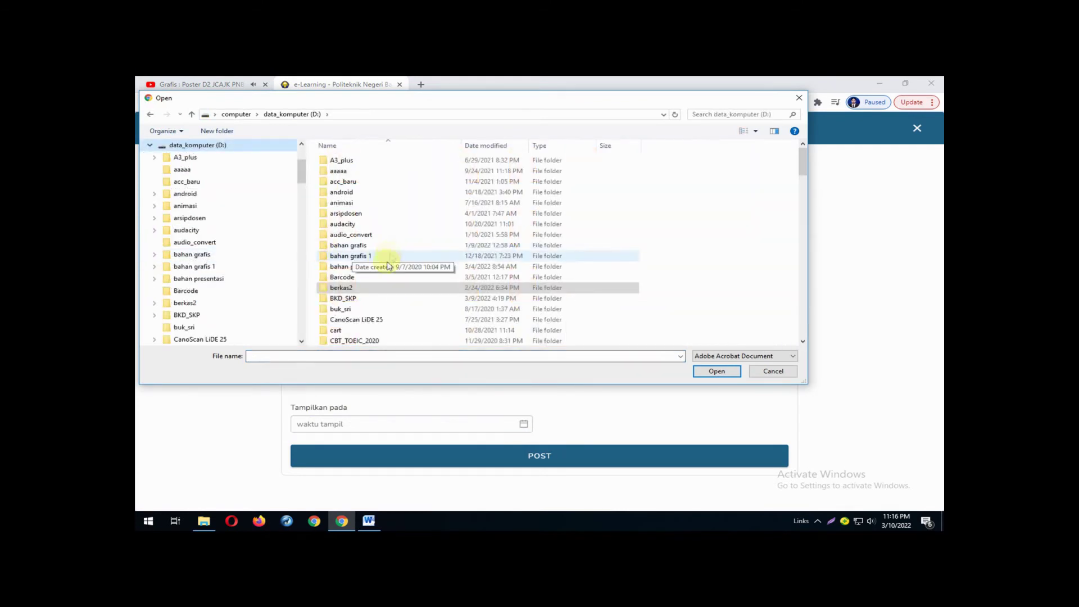
scroll(375, 314, "down", 15)
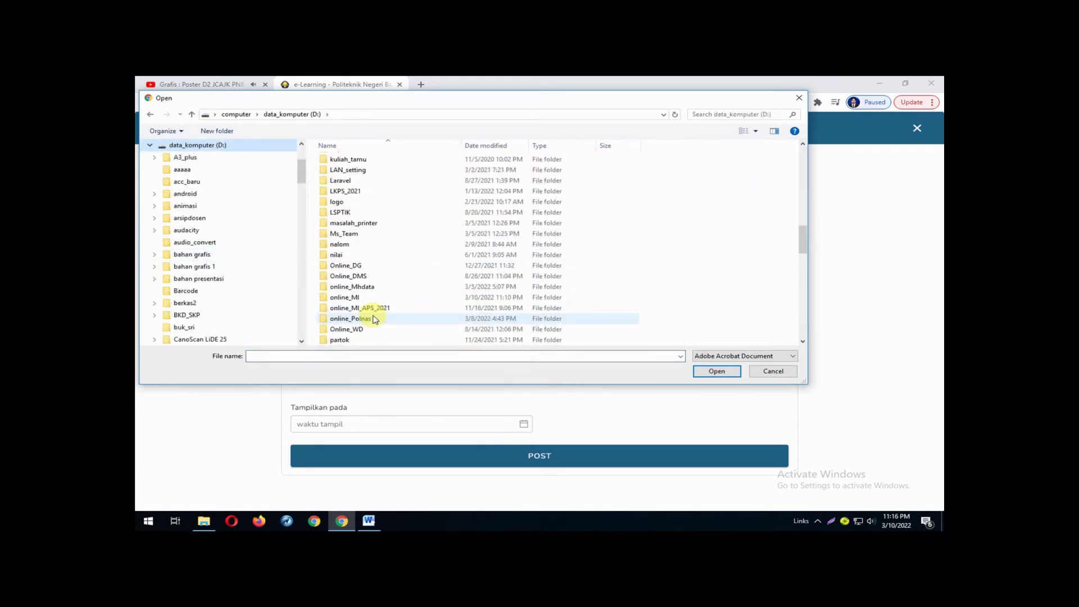
double_click(373, 285)
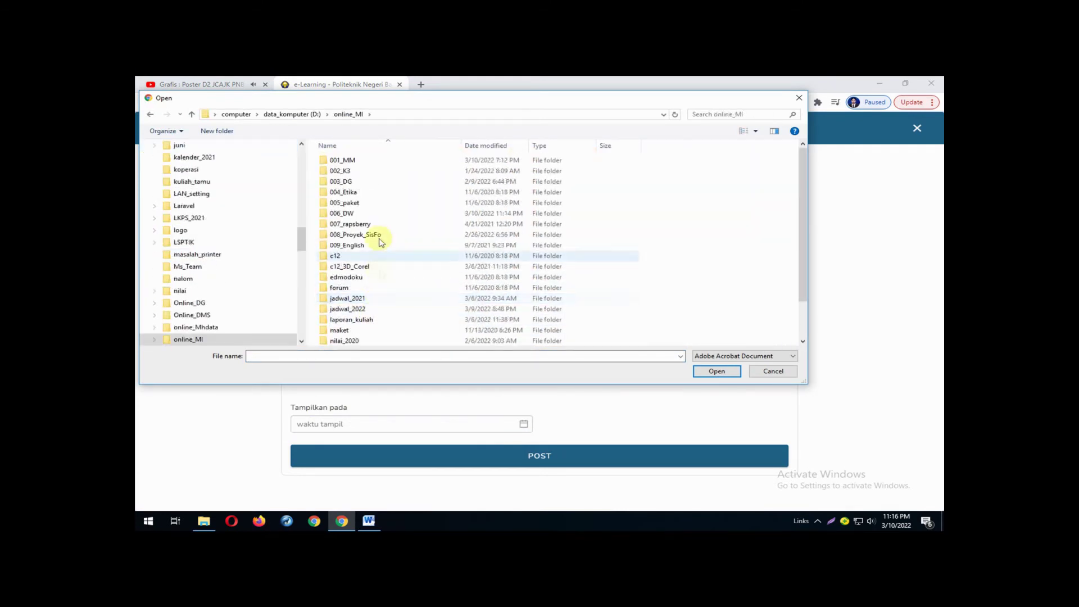
double_click(368, 213)
scroll(400, 278, "down", 6)
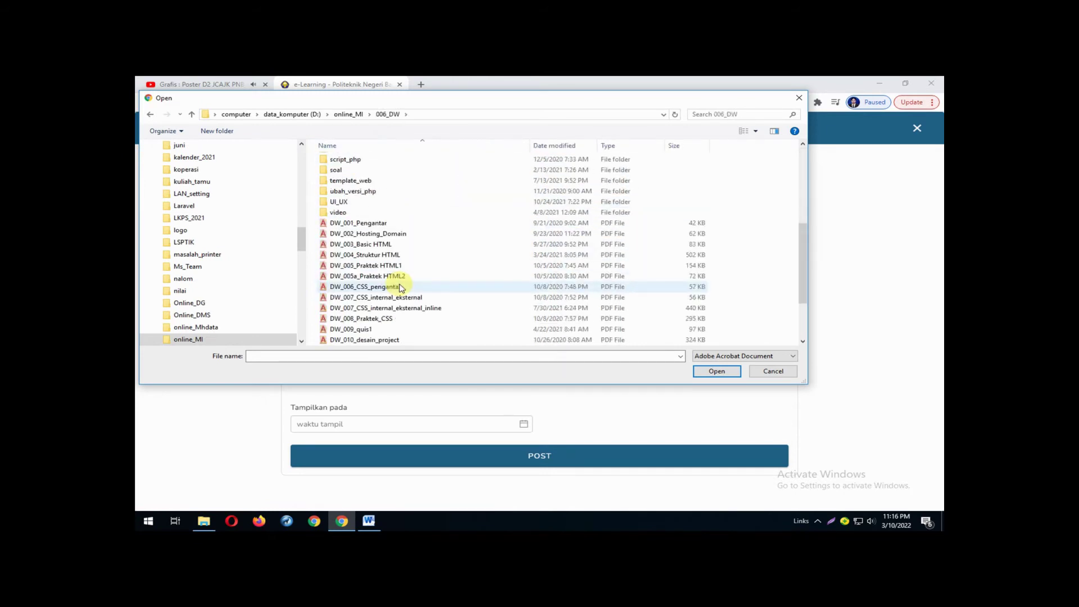
left_click(397, 235)
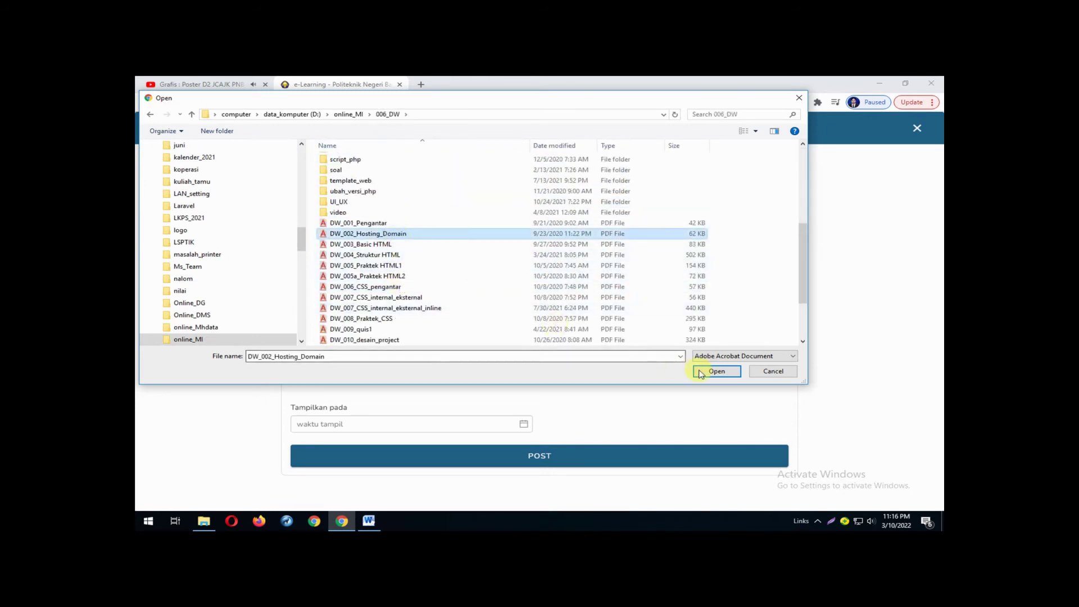
left_click(698, 371)
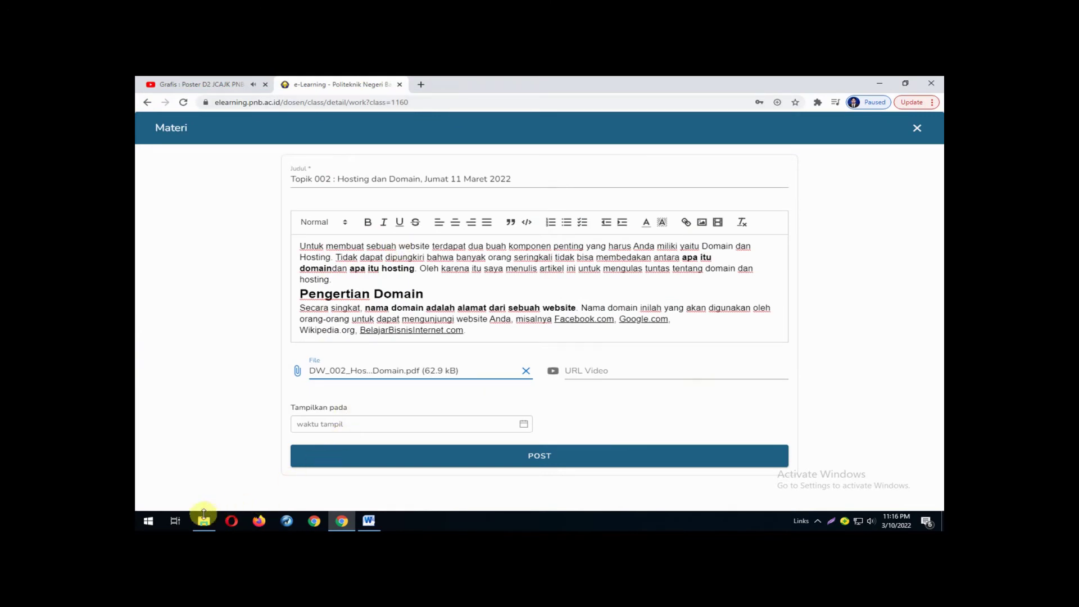
Minimize the open windows, open konten_YT_Animasi from the desktop's aaa_youtube folder in Notepad, and find the Web Design video links.
left_click(879, 83)
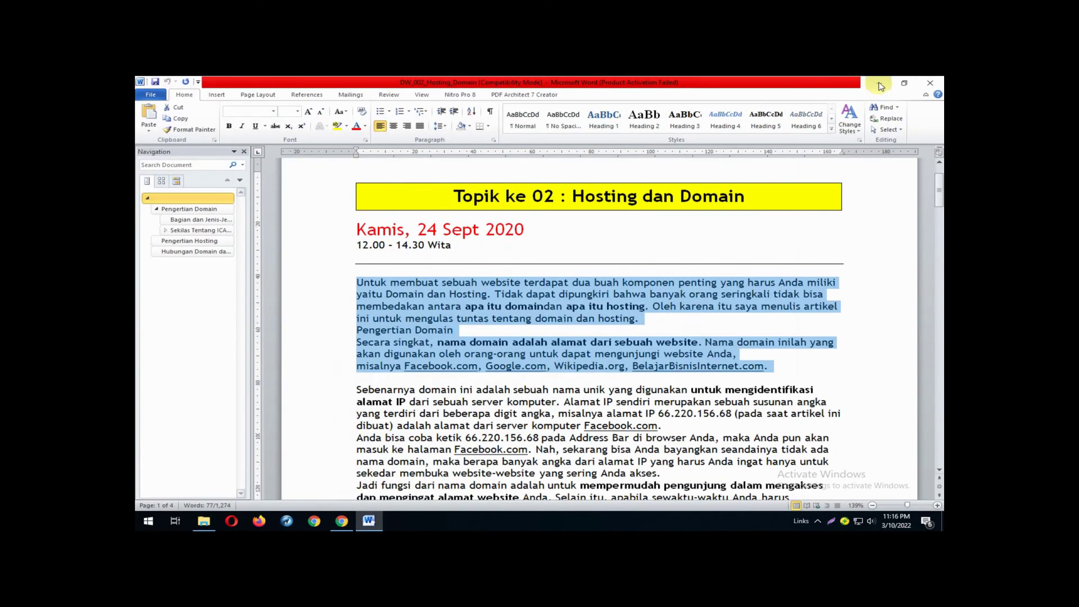
left_click(879, 85)
left_click(879, 83)
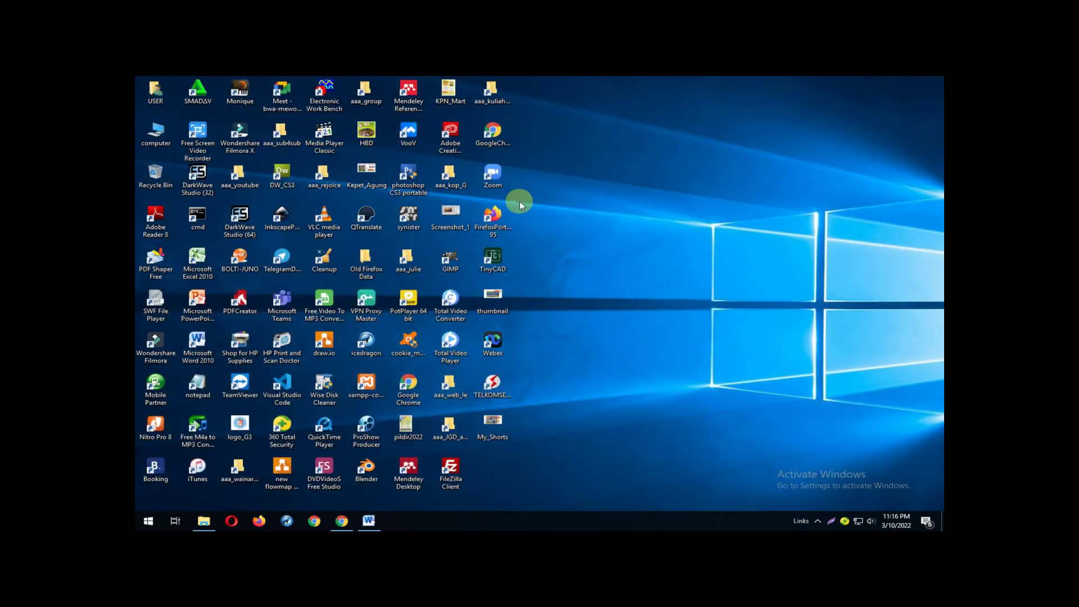
double_click(240, 177)
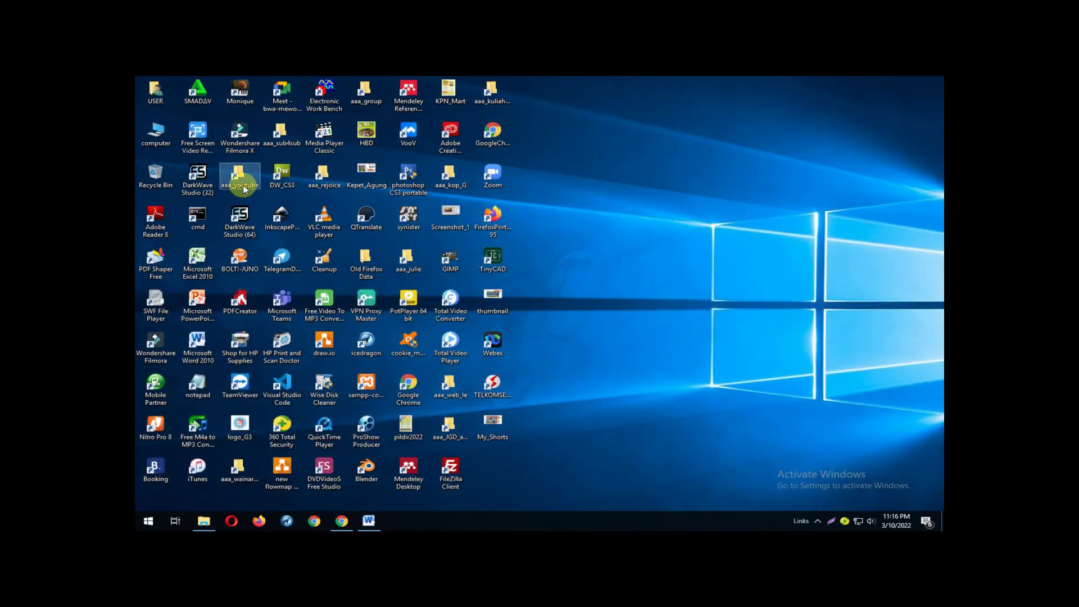
double_click(674, 140)
scroll(476, 339, "down", 15)
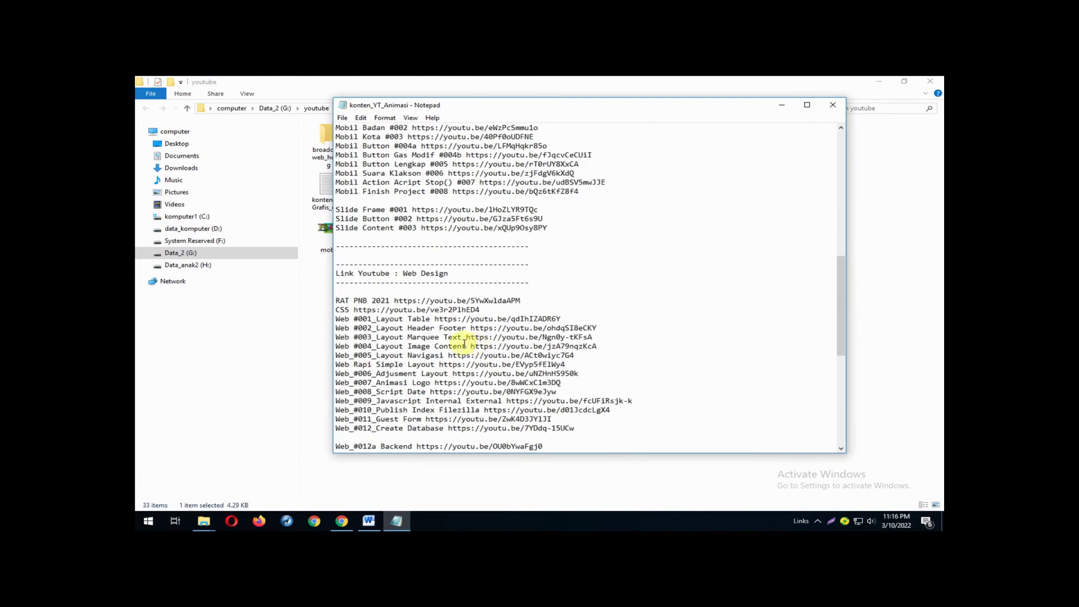
Look through the Web Design video links, close the link list, and switch back to the Materi form in Chrome.
scroll(464, 343, "down", 2)
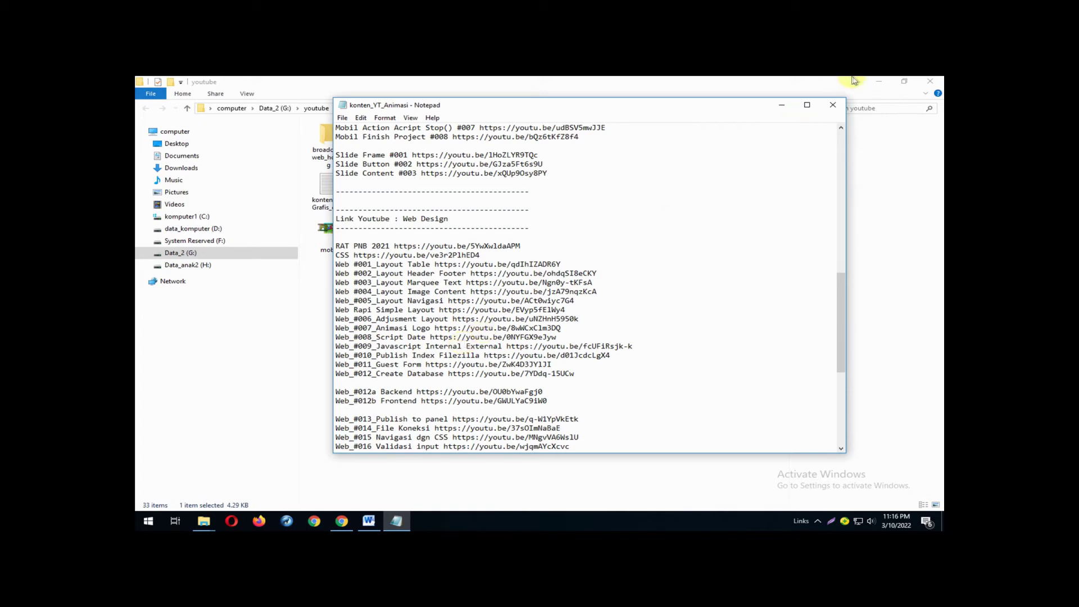
left_click(834, 105)
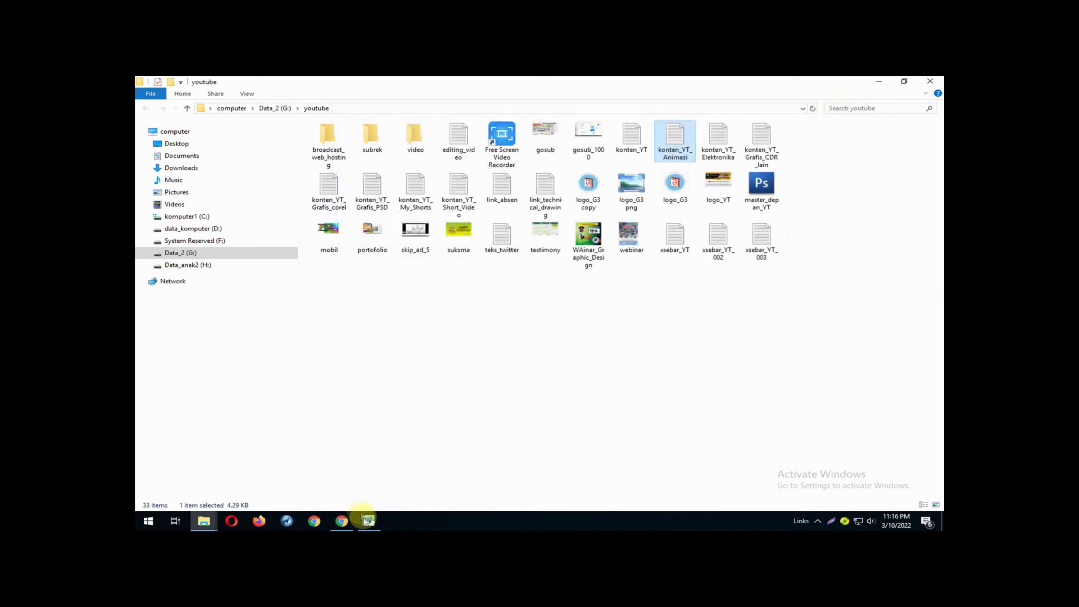
mouse_move(369, 523)
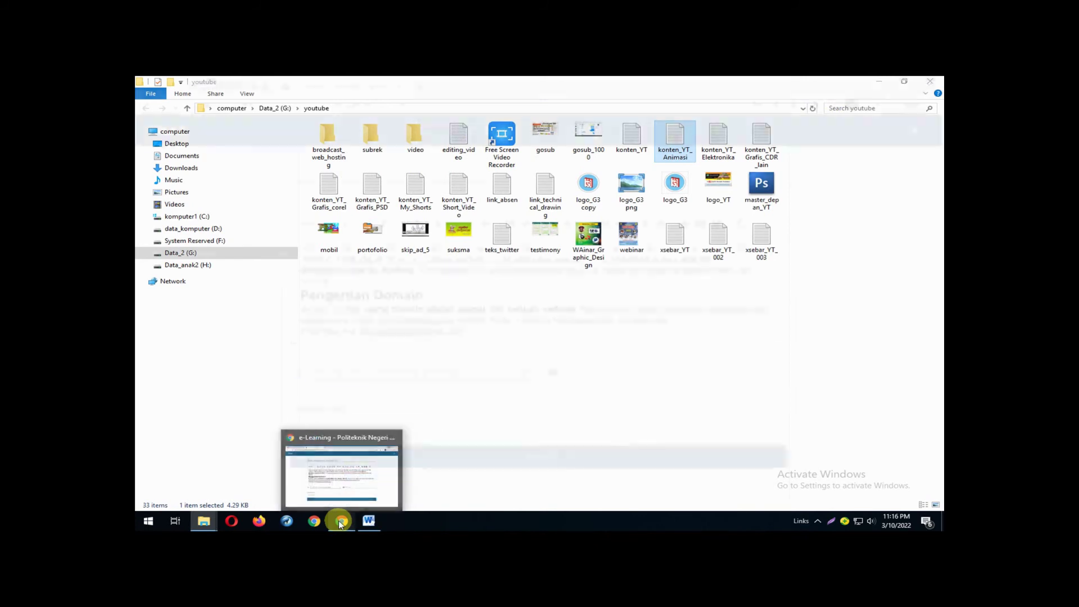
left_click(369, 489)
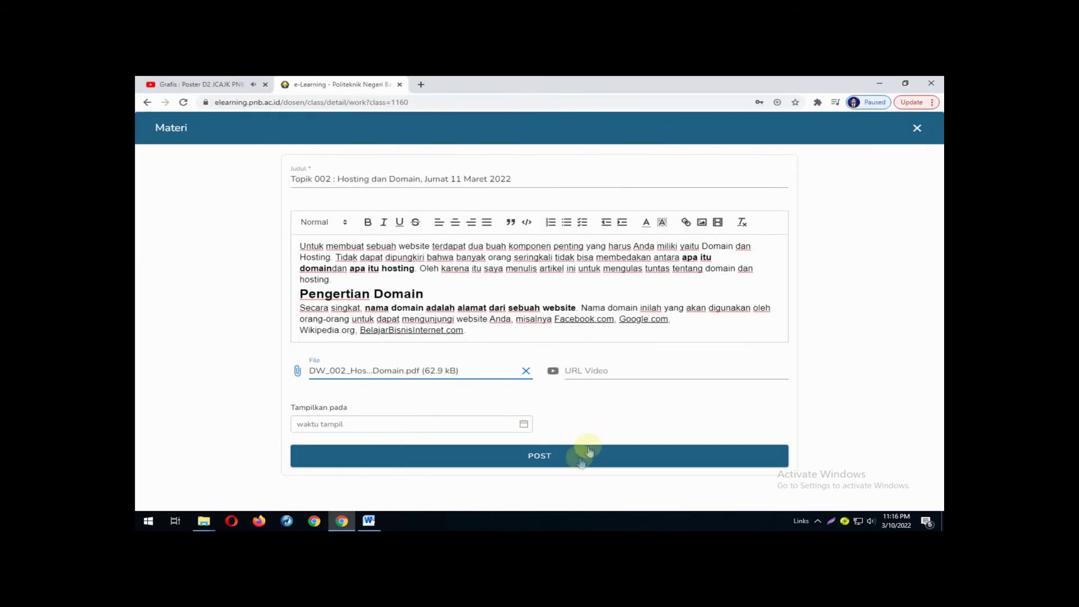
Post the Topik 002 material, close the Materi form, and expand the new Topik 002 entry in the class's material list.
left_click(540, 455)
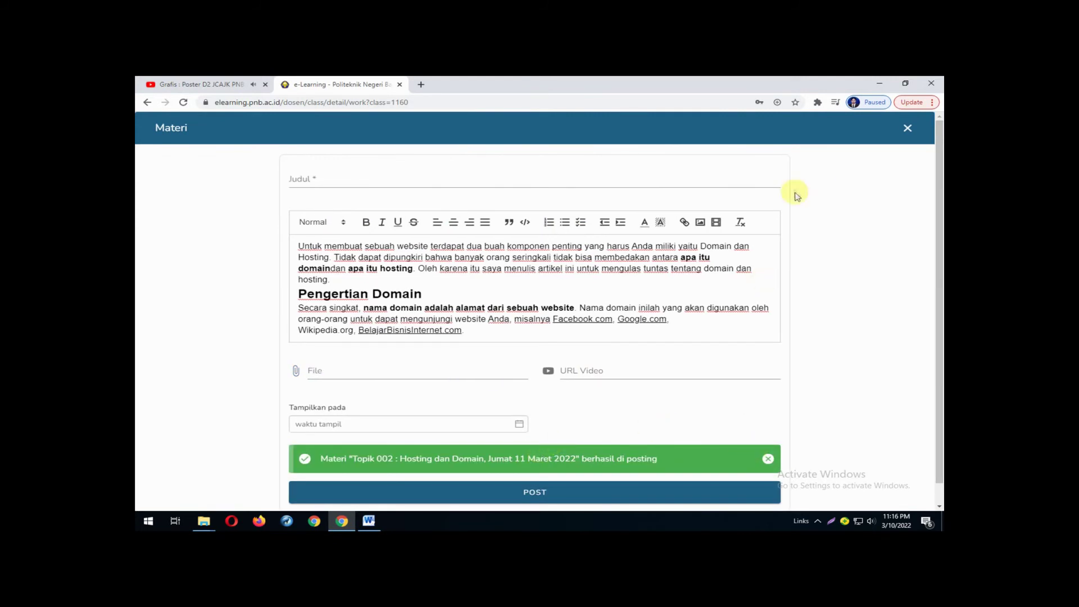
left_click(906, 128)
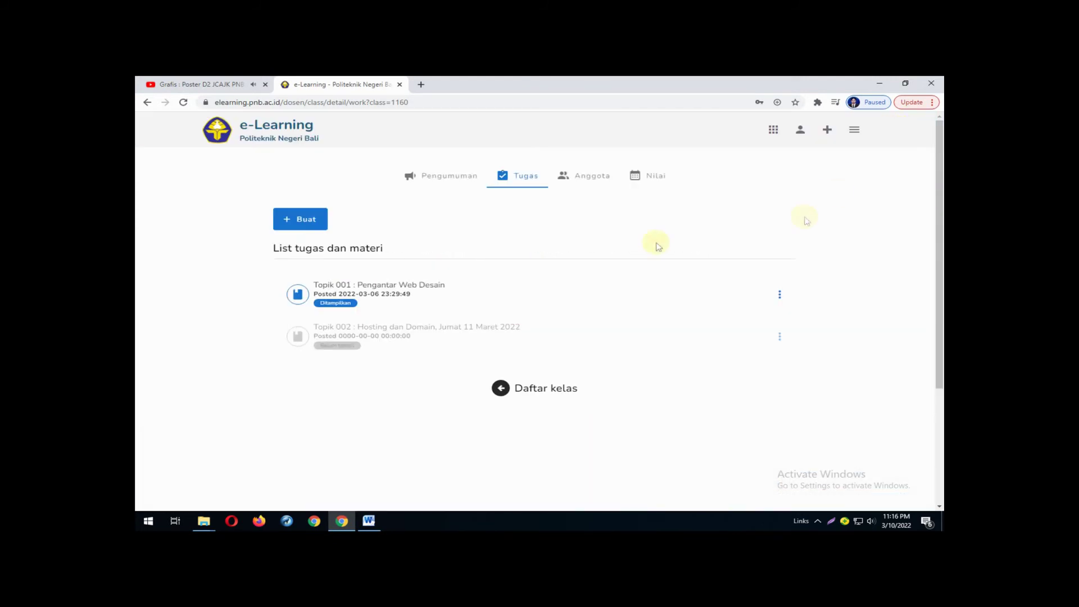
left_click(379, 335)
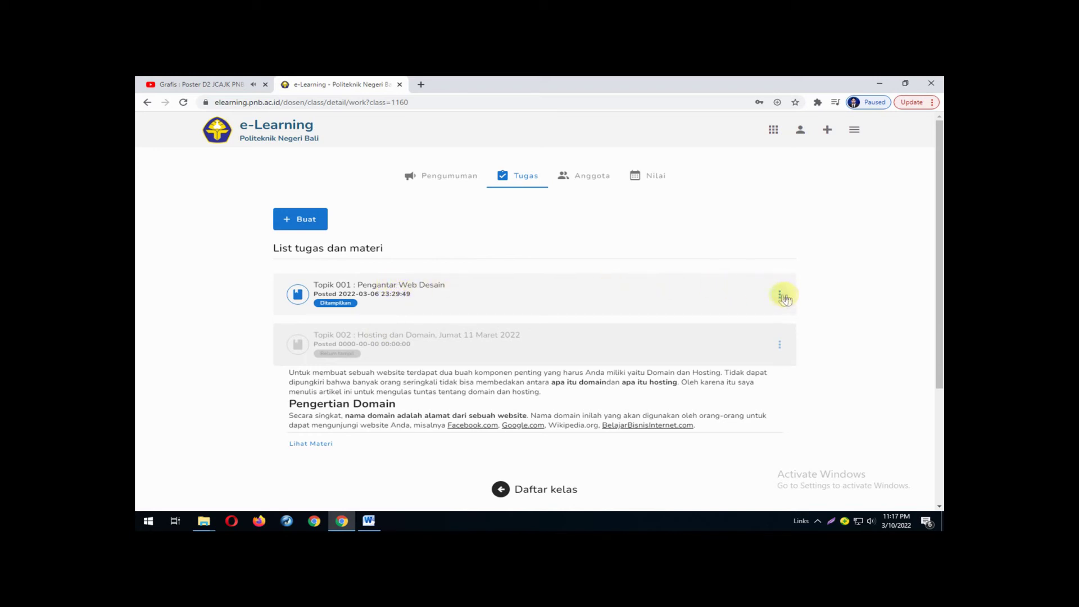
Retitle the Topik 001 material as "Topik 001 : Pengantar Web Desain, Senin 07 Maret 2022", post the update, and close the edit form.
left_click(778, 294)
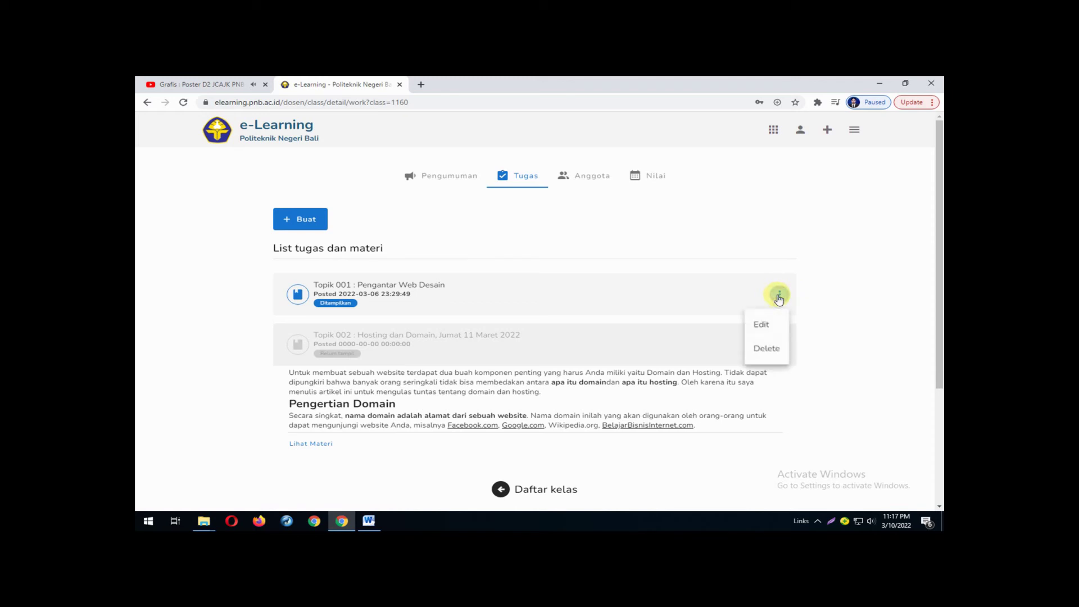
left_click(761, 325)
left_click(470, 177)
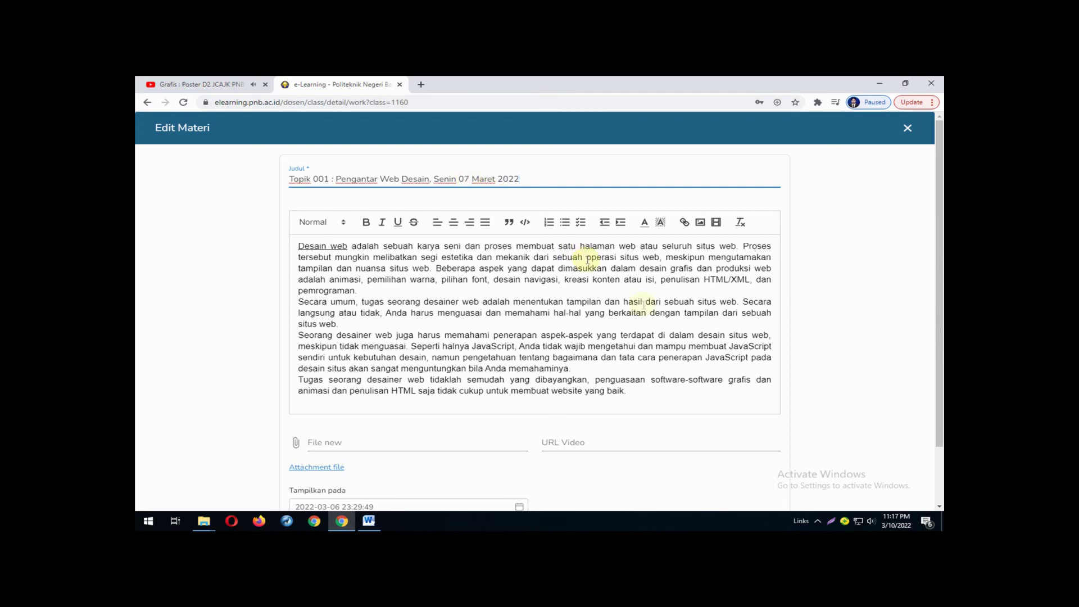
scroll(571, 421, "down", 2)
left_click(541, 472)
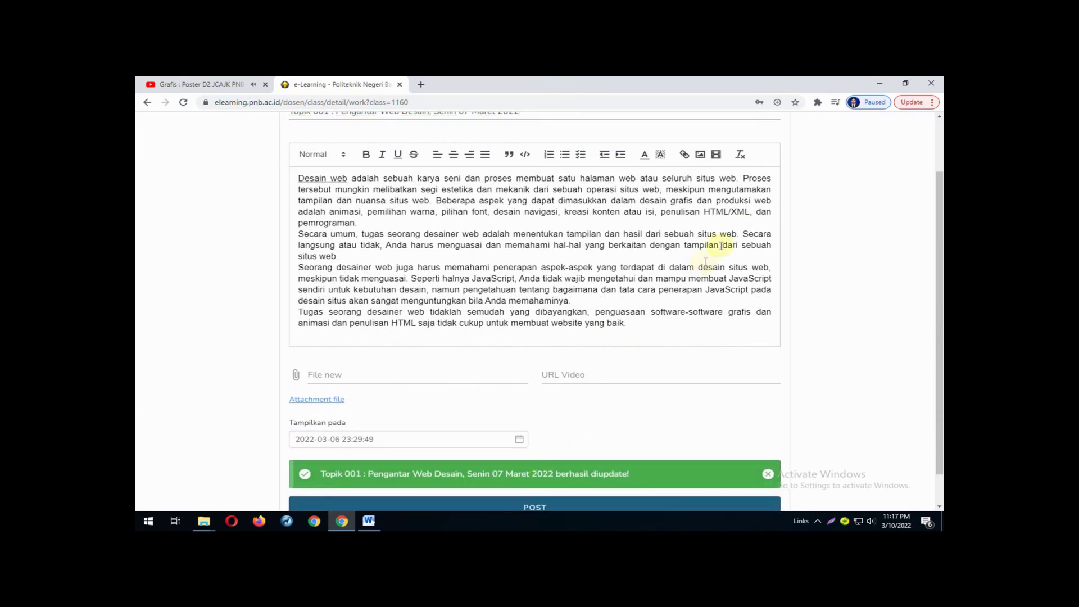
scroll(809, 174, "up", 2)
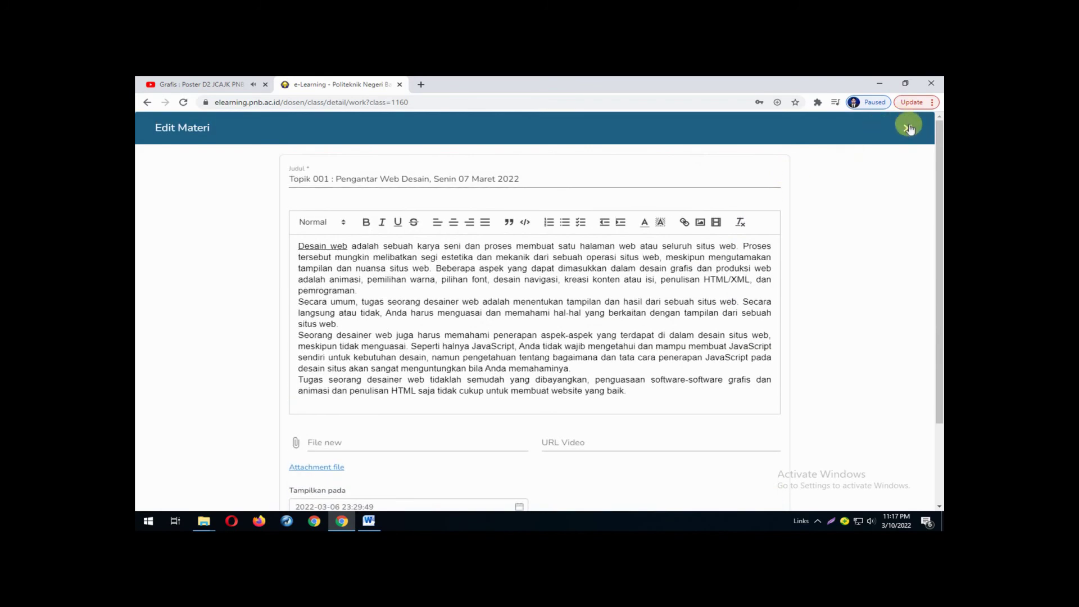
left_click(907, 127)
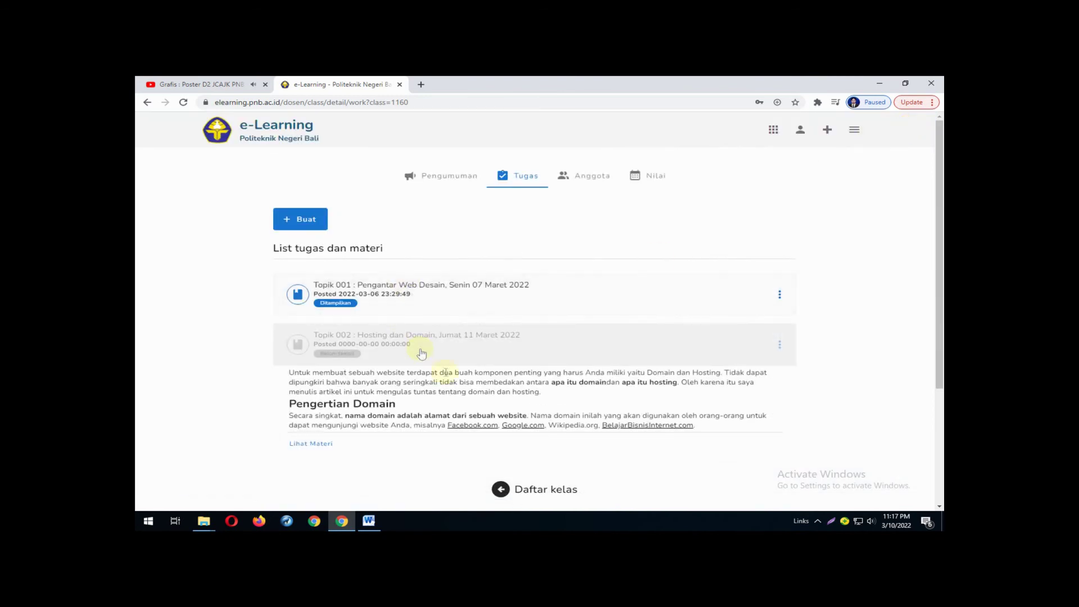
Open the full page of the Topik 002 : Hosting dan Domain material and examine its description and attached PDF.
left_click(371, 340)
left_click(327, 445)
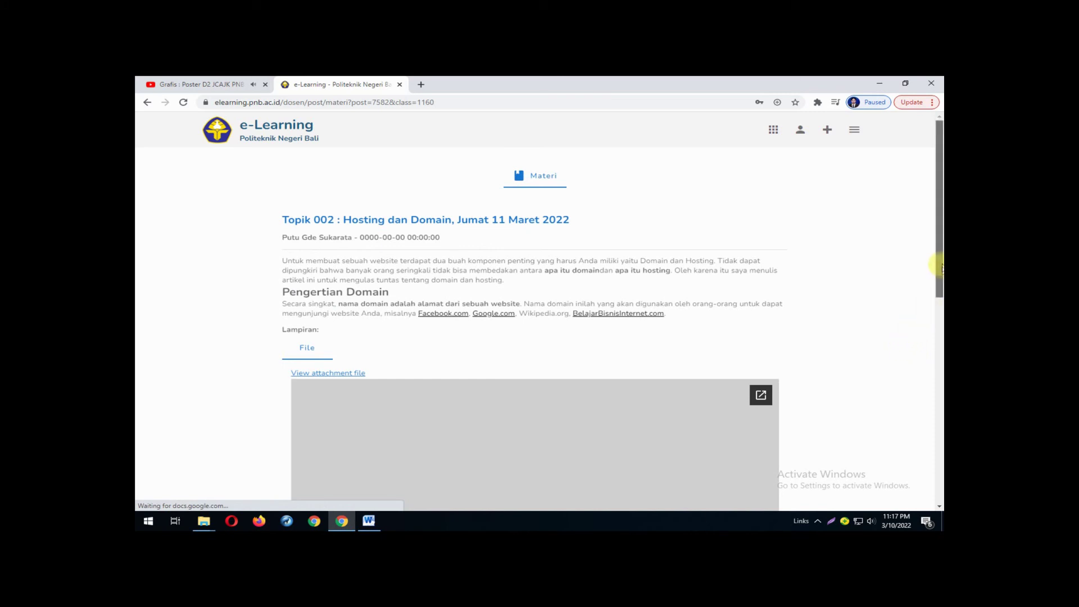
left_click_drag(940, 262, 940, 283)
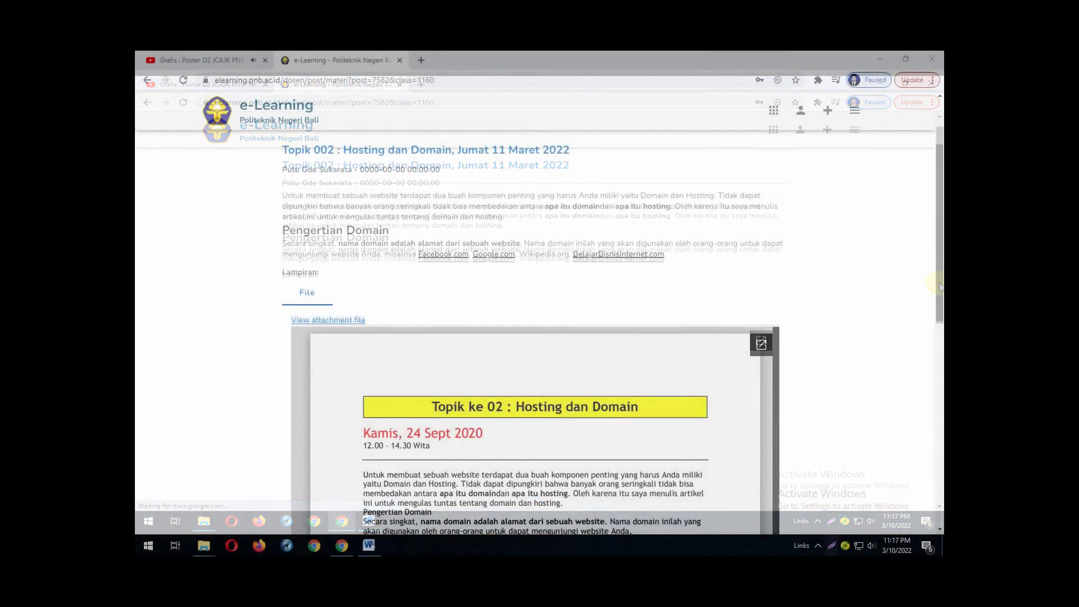